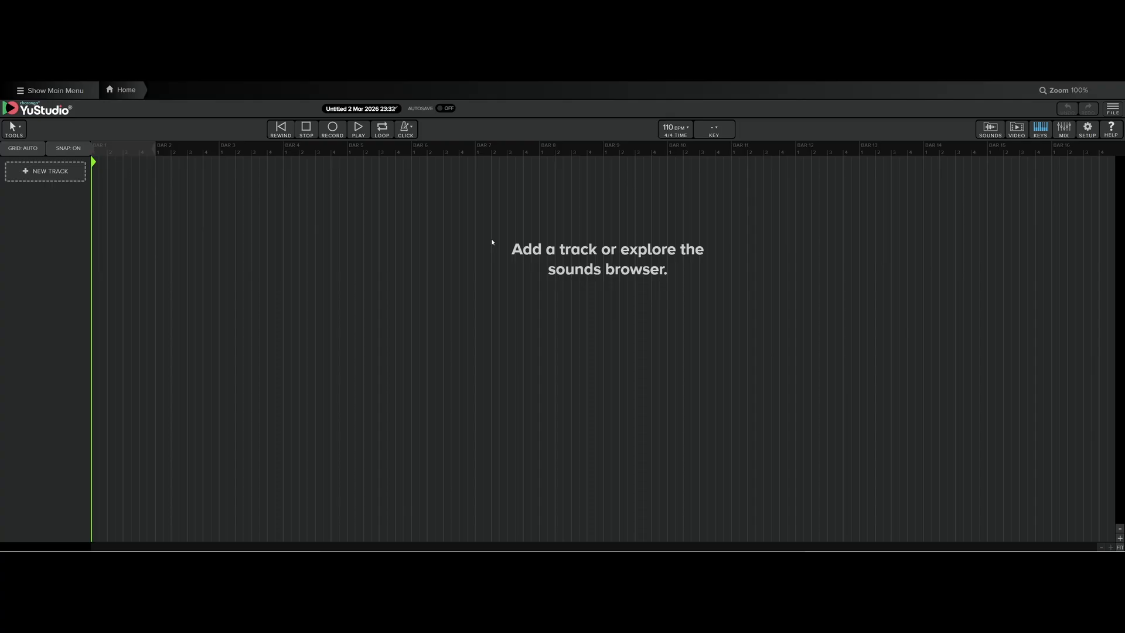
Open the saved project "Weekly (2)"
{"action": "left_click", "coordinate": [1113, 109]}
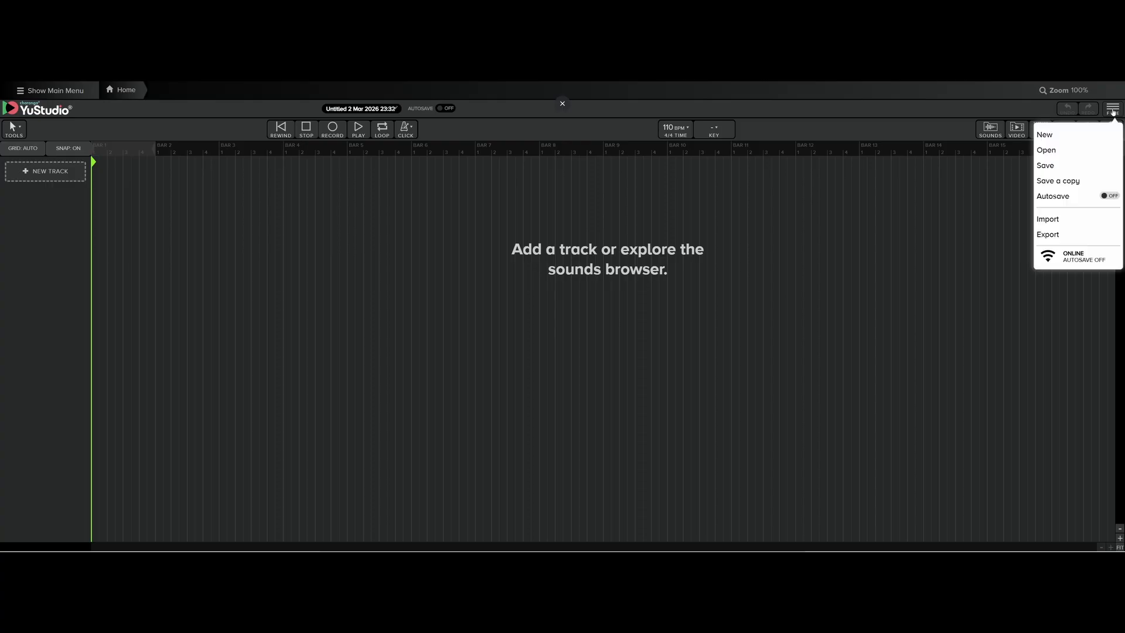
{"action": "left_click", "coordinate": [1070, 151]}
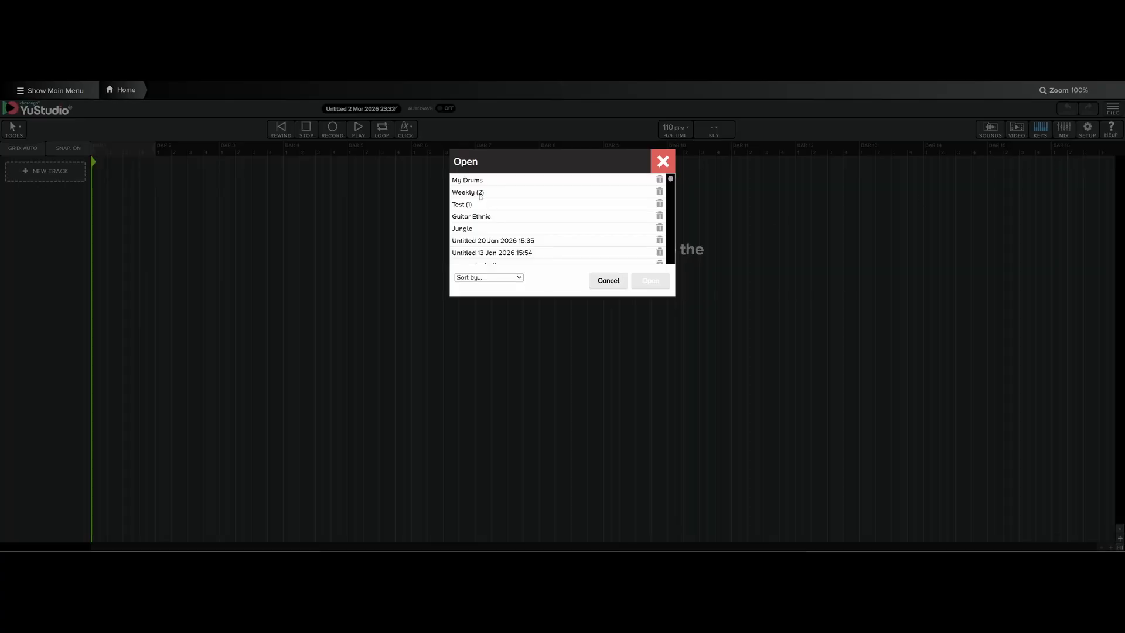
{"action": "left_click", "coordinate": [478, 193]}
{"action": "left_click", "coordinate": [657, 286]}
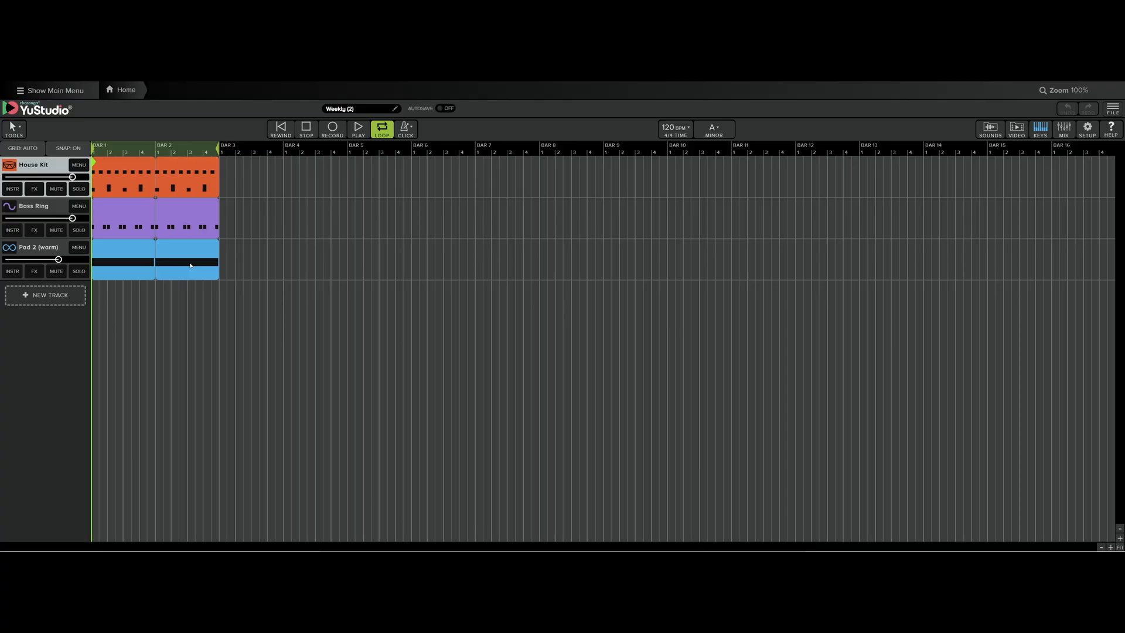
Browse the samples and loops in the sounds library, and close the library
{"action": "left_click", "coordinate": [990, 132]}
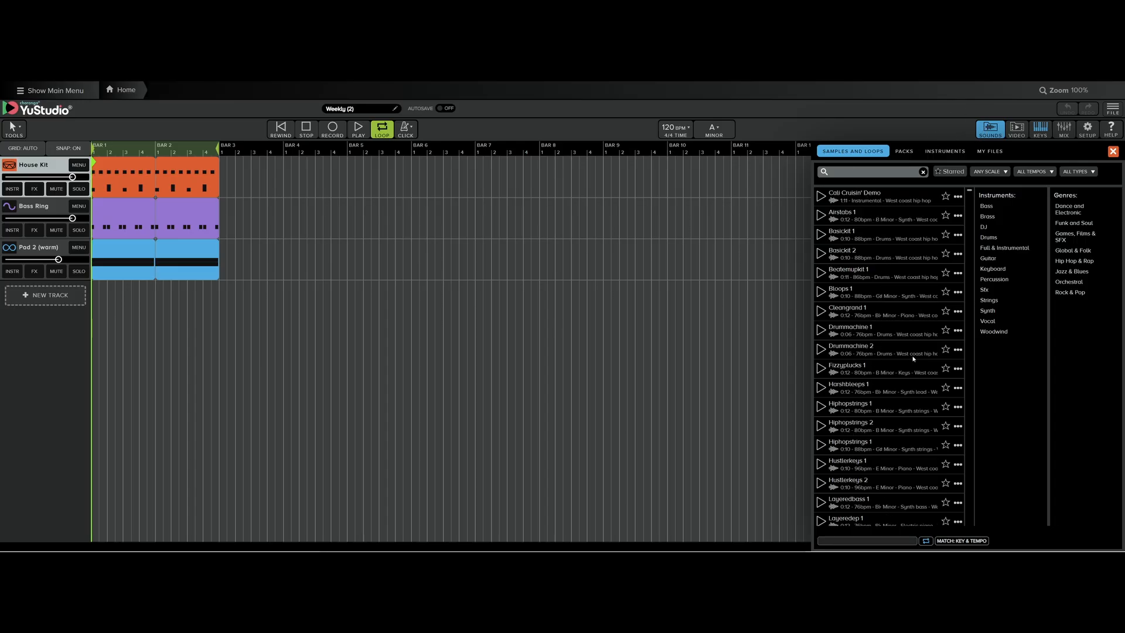
{"action": "scroll", "coordinate": [912, 359], "scroll_direction": "down", "scroll_amount": 10}
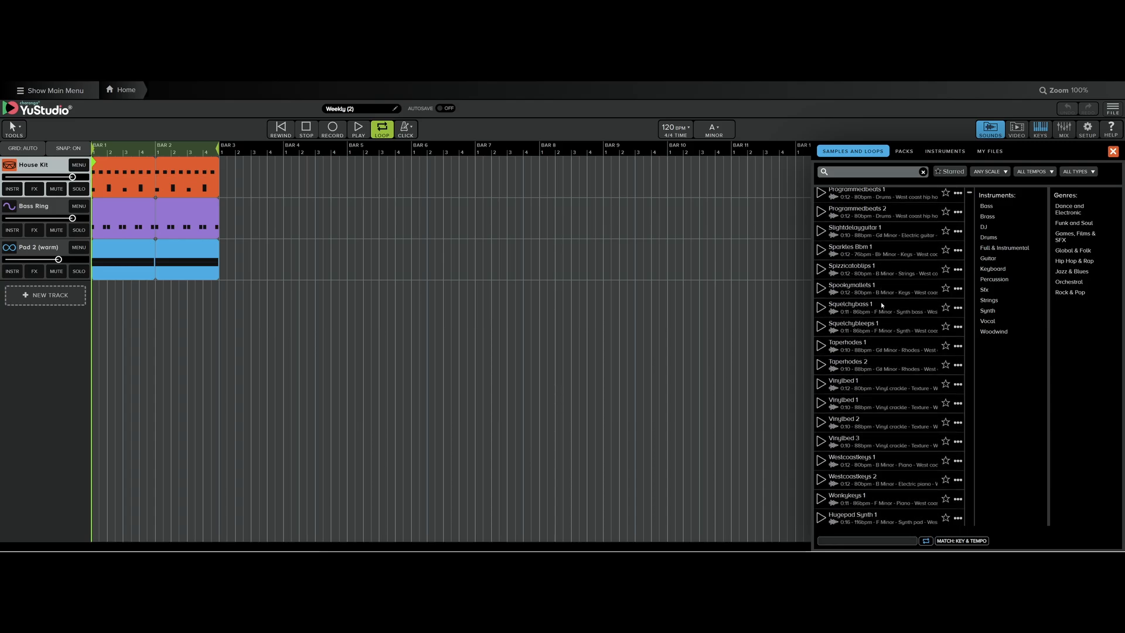
{"action": "scroll", "coordinate": [885, 299], "scroll_direction": "down", "scroll_amount": 5}
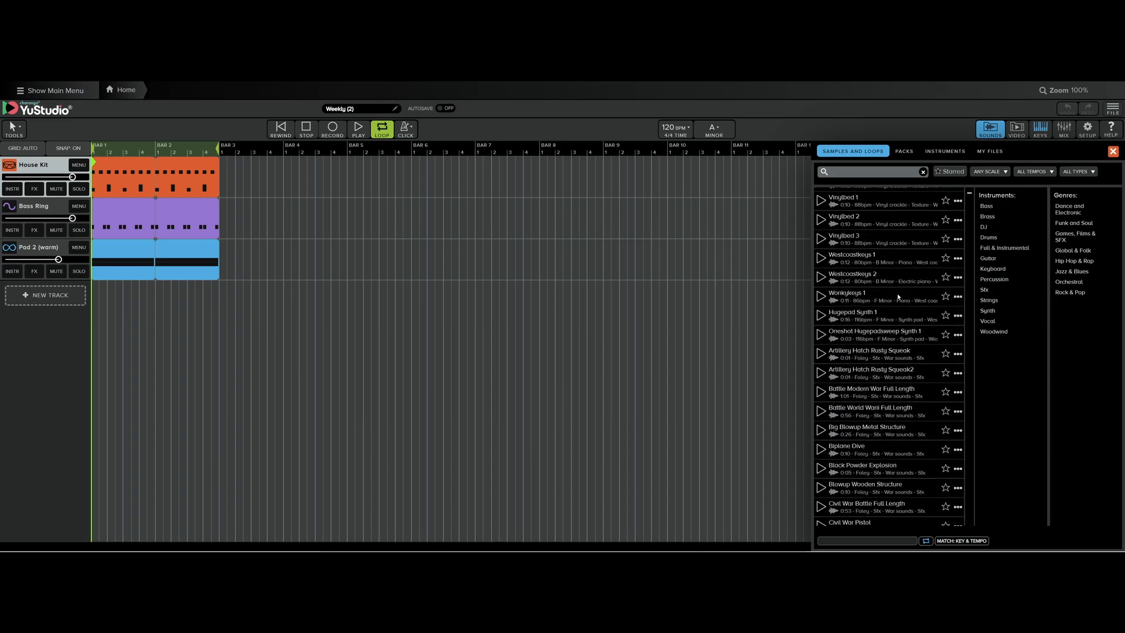
{"action": "scroll", "coordinate": [898, 297], "scroll_direction": "up", "scroll_amount": 15}
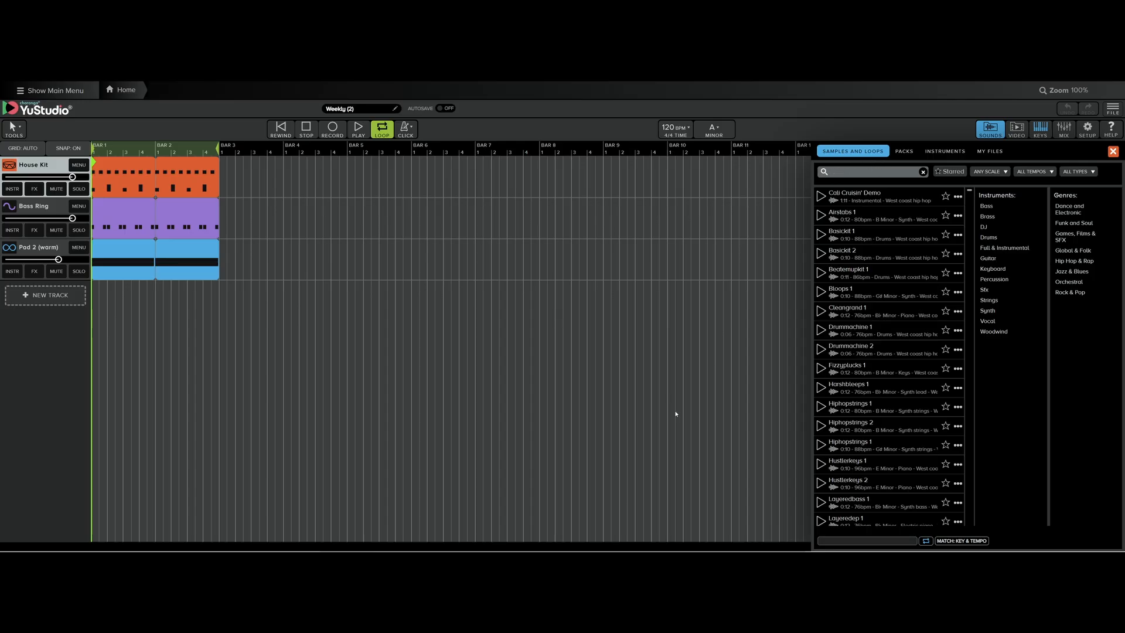
{"action": "left_click", "coordinate": [635, 373]}
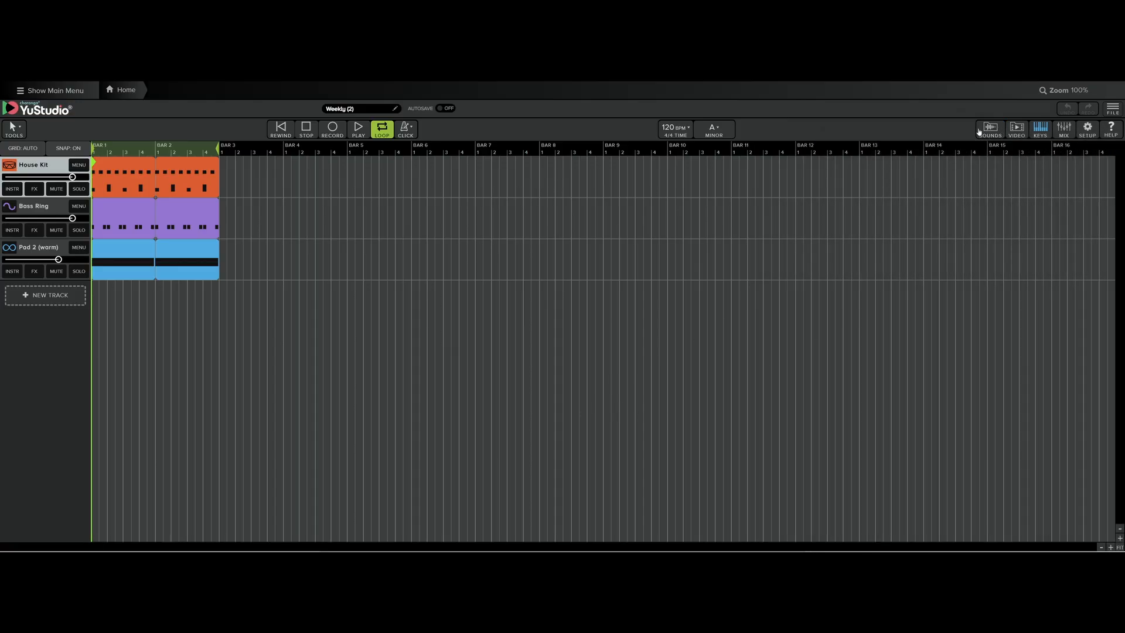
Search the sounds library for "disco", add the Disco Vocal 1 sample as a new track at bar 1 and close the library
{"action": "left_click", "coordinate": [990, 129]}
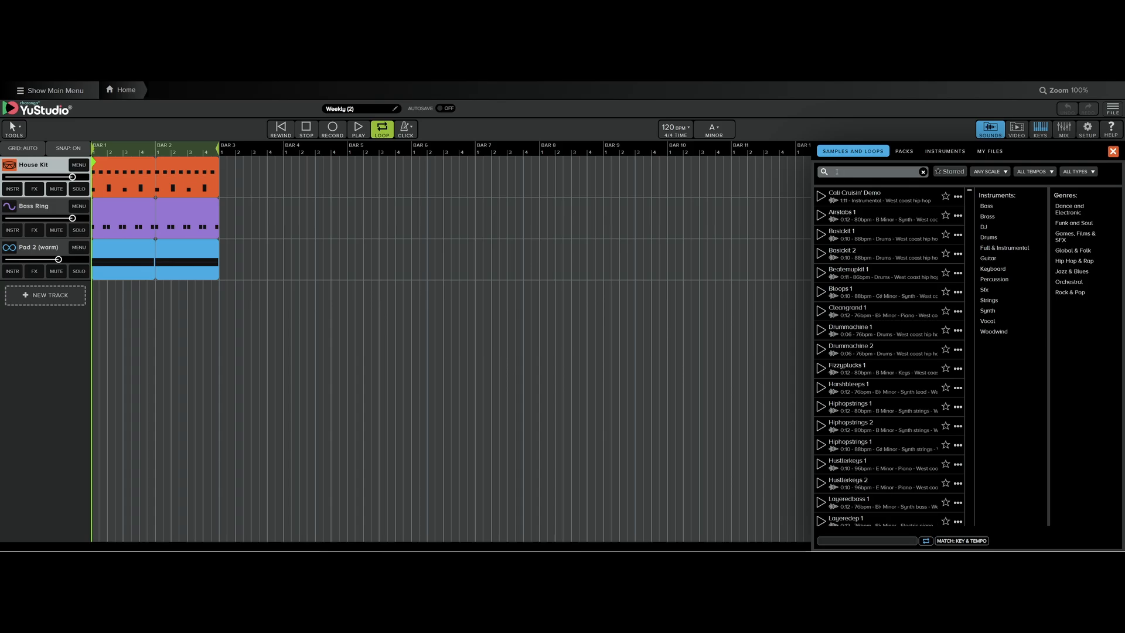
{"action": "left_click", "coordinate": [839, 174]}
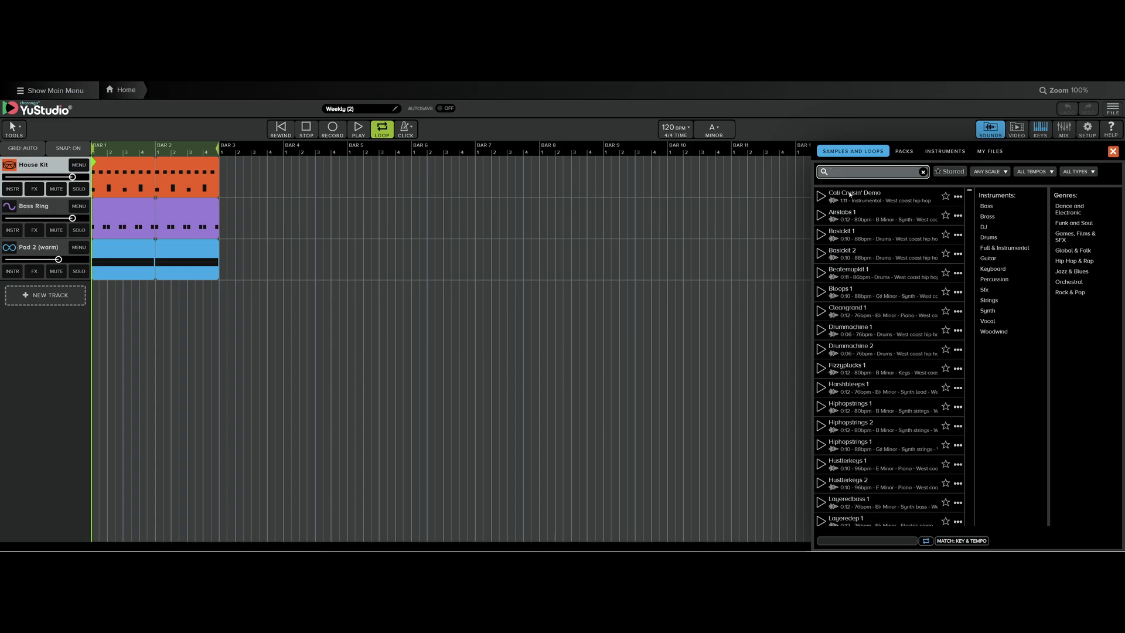
{"action": "type", "text": "di"}
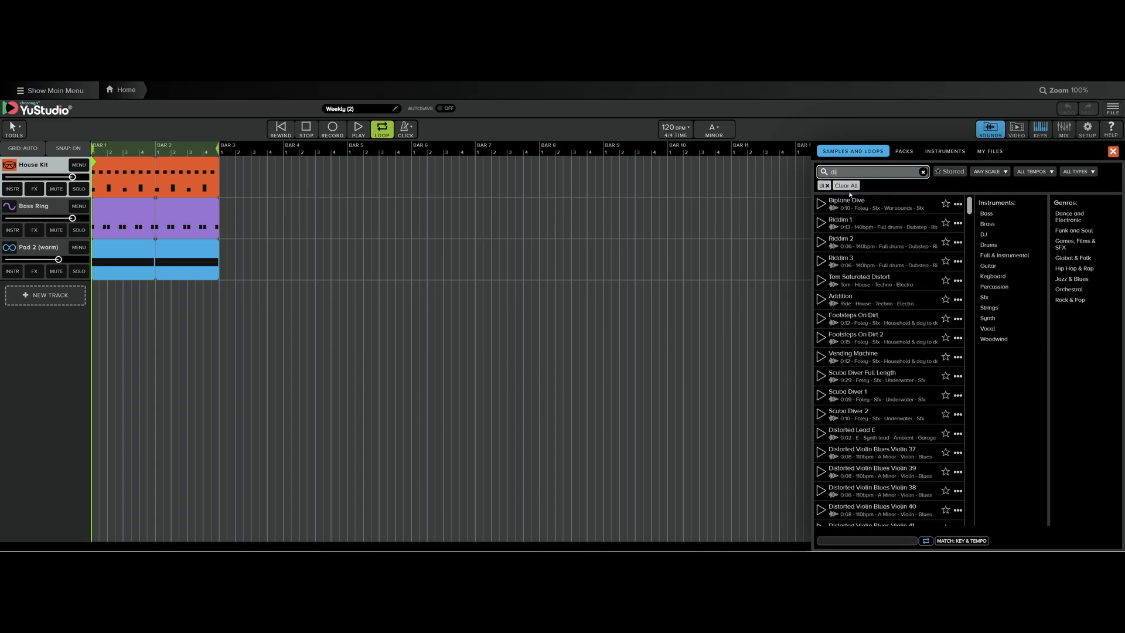
{"action": "type", "text": "sco"}
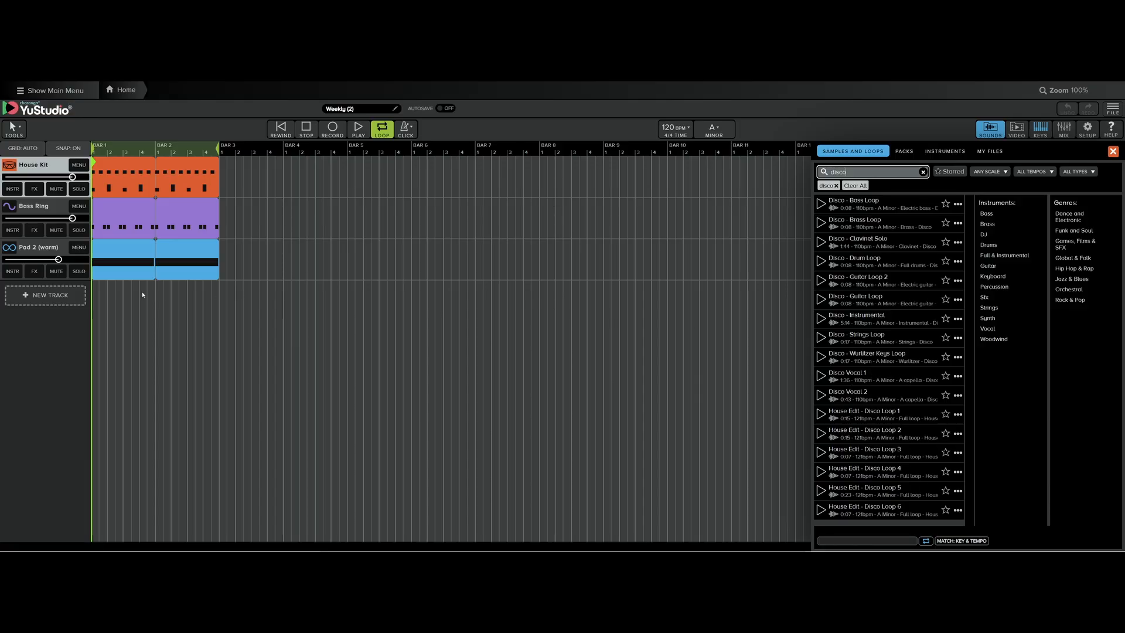
{"action": "double_click", "coordinate": [889, 378]}
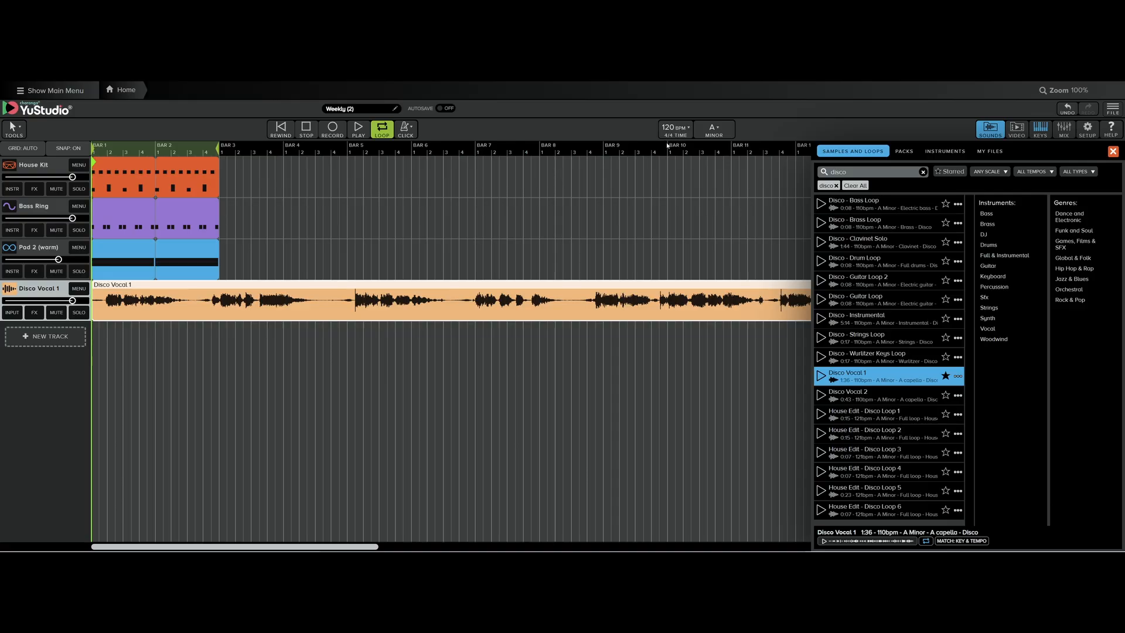
{"action": "left_click", "coordinate": [1113, 152]}
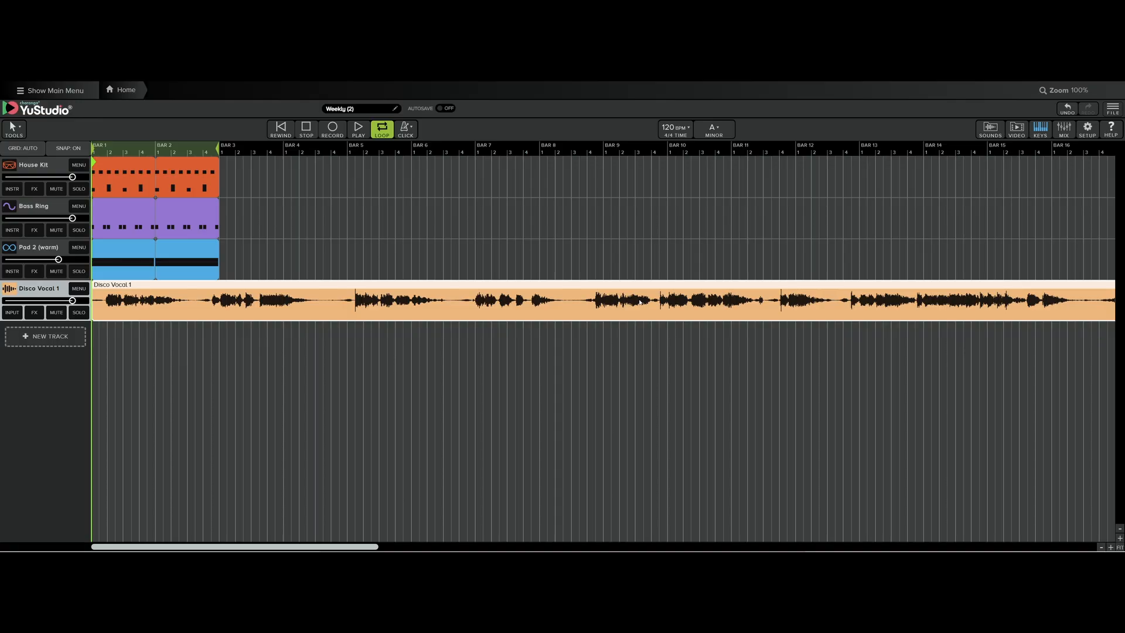
Undo adding the Disco Vocal 1 clip and delete its empty track
{"action": "left_click", "coordinate": [1067, 110]}
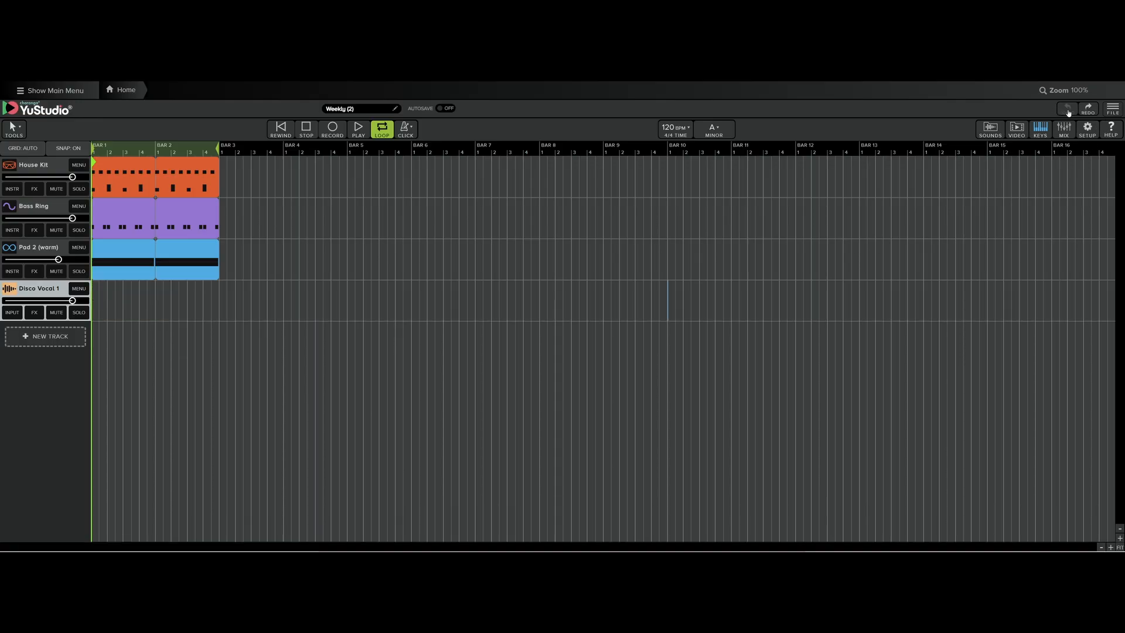
{"action": "left_click", "coordinate": [78, 288]}
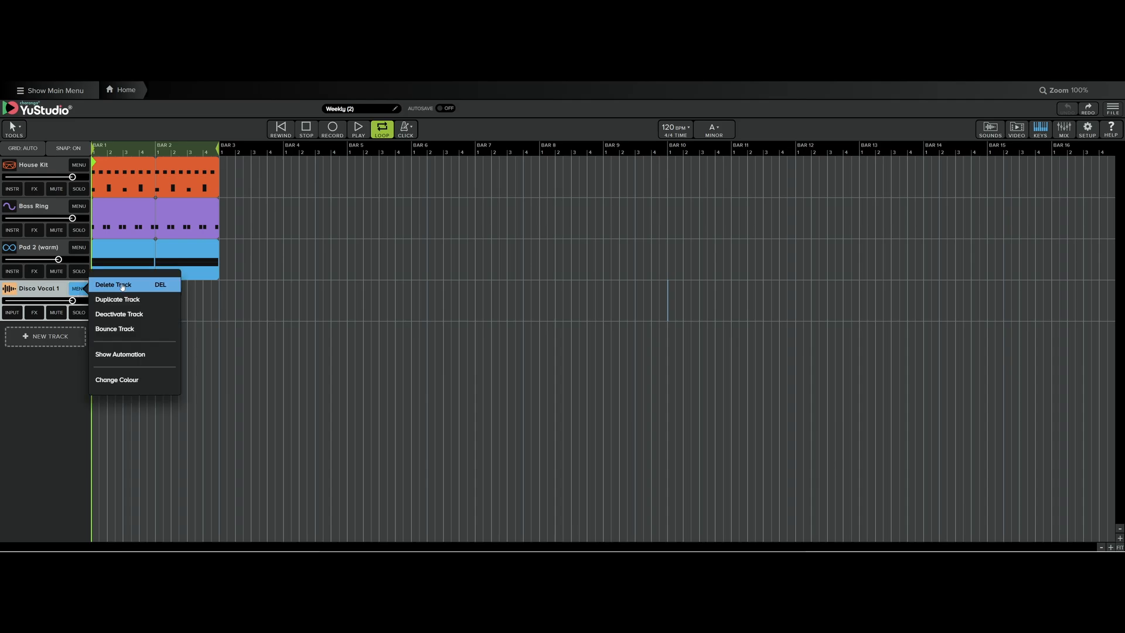
{"action": "left_click", "coordinate": [124, 284]}
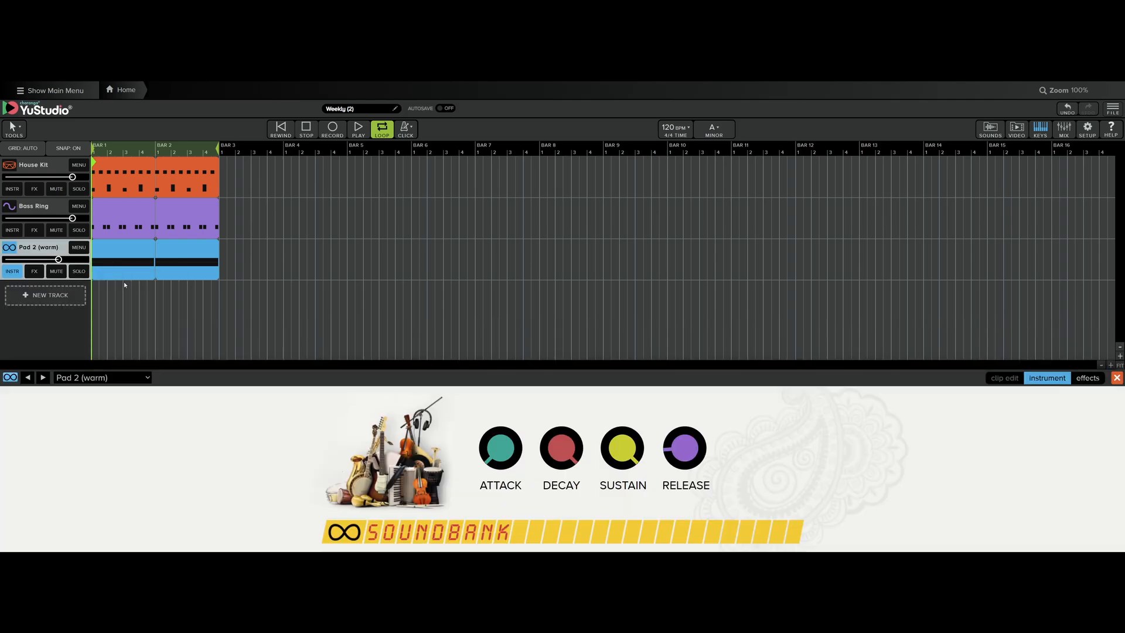
Search the sounds library for "disco" and place the Disco Vocal 1 sample on a new track, starting at bar 1
{"action": "left_click", "coordinate": [997, 134]}
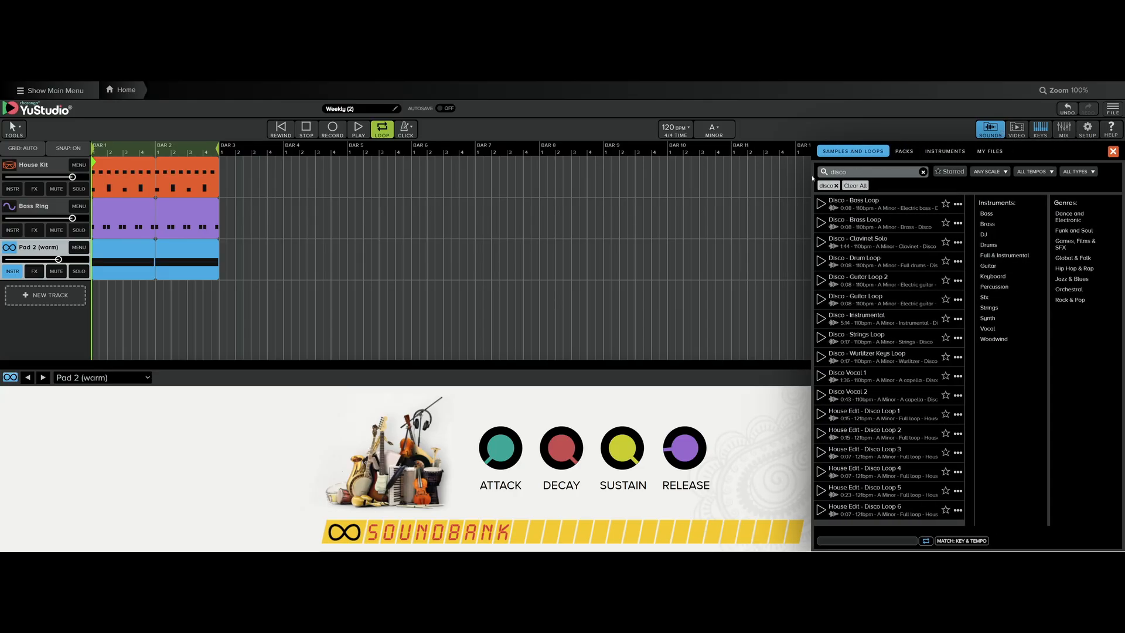
{"action": "left_click", "coordinate": [922, 173]}
{"action": "left_click", "coordinate": [848, 170]}
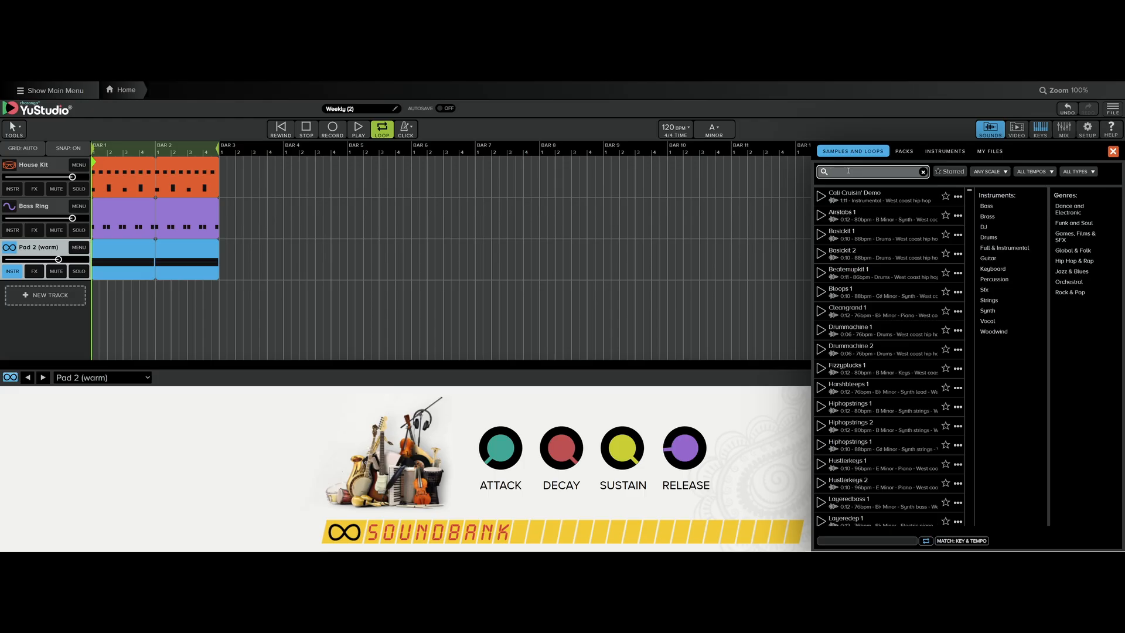
{"action": "type", "text": "di"}
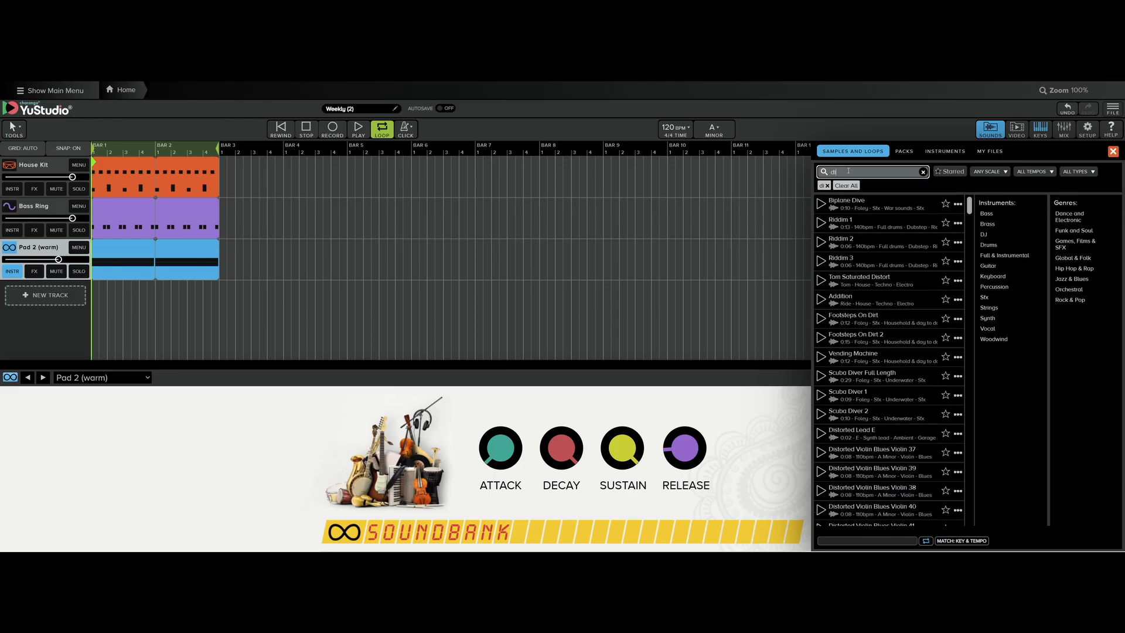
{"action": "type", "text": "sco"}
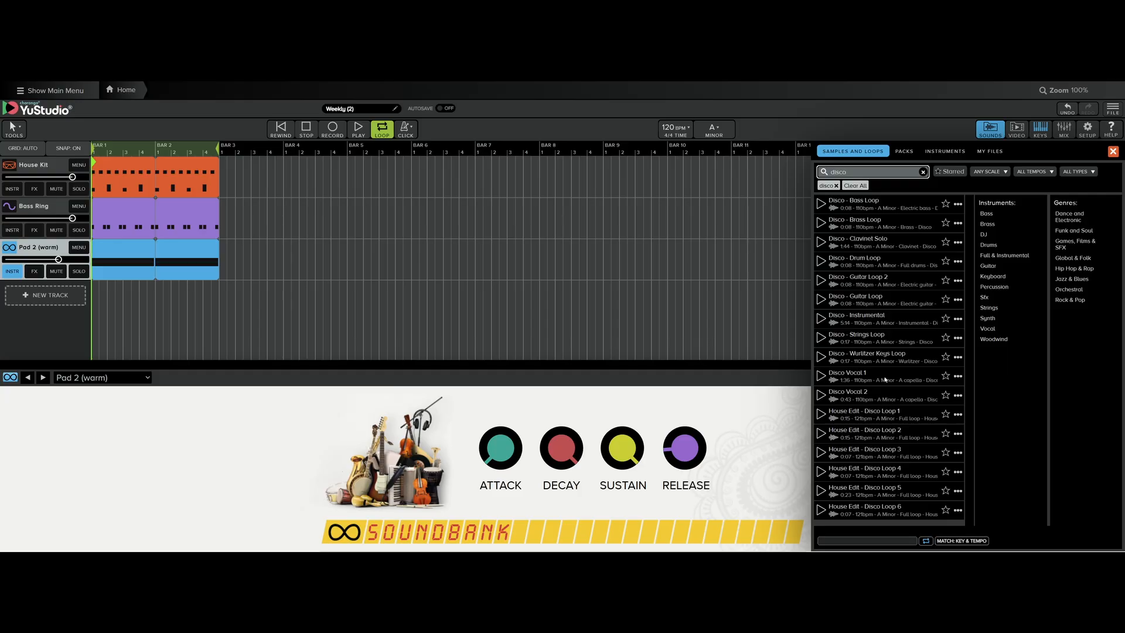
{"action": "left_click_drag", "start_coordinate": [900, 376], "coordinate": [109, 301]}
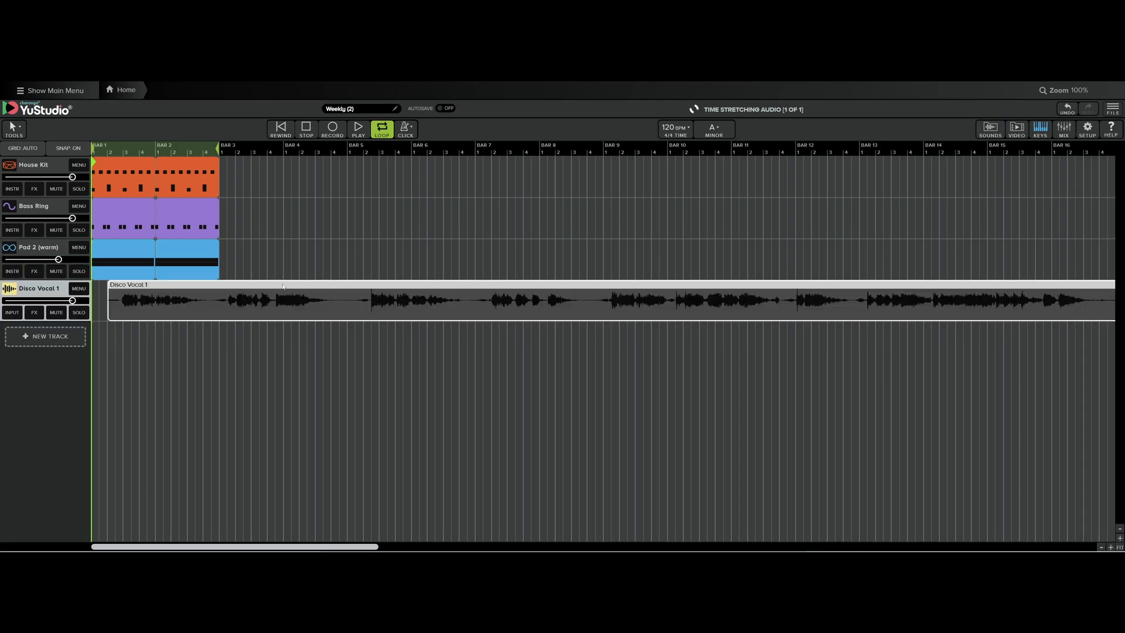
{"action": "left_click_drag", "start_coordinate": [283, 286], "coordinate": [267, 287]}
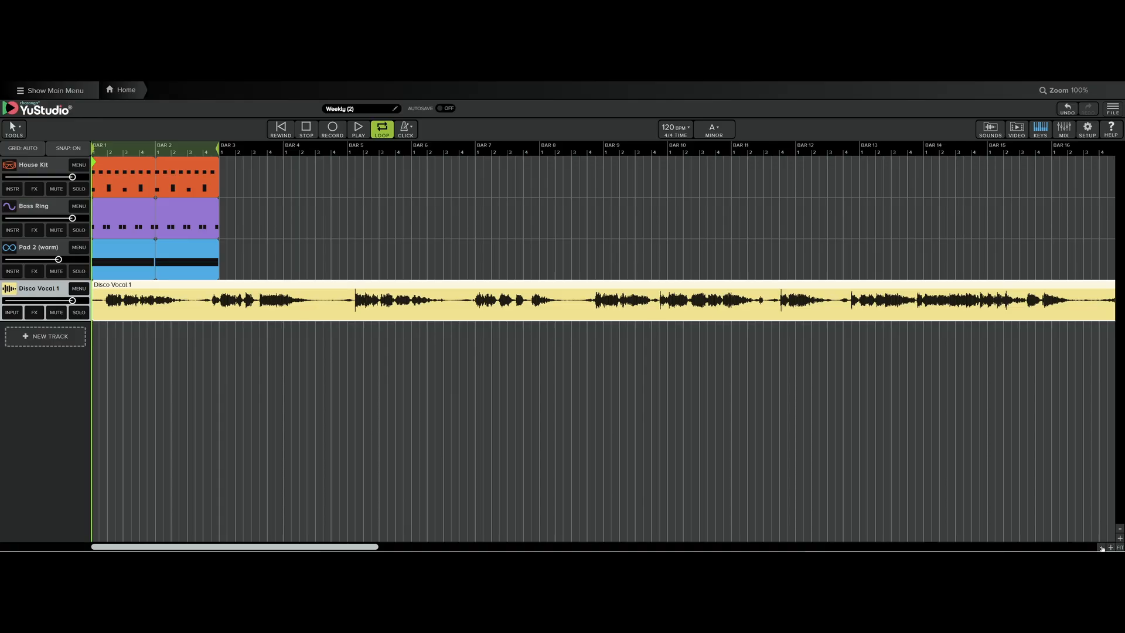
Examine the full length of the Disco Vocal 1 clip on the timeline and its opening bars in close-up
{"action": "left_click", "coordinate": [1101, 547]}
{"action": "left_click", "coordinate": [1101, 547]}
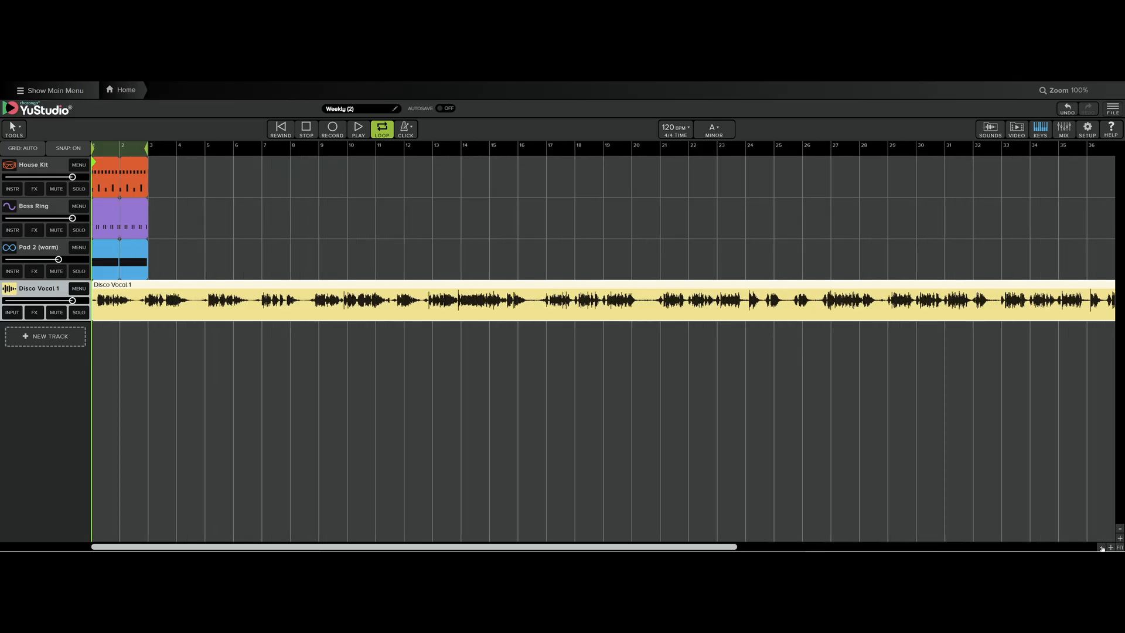
{"action": "left_click", "coordinate": [1101, 548]}
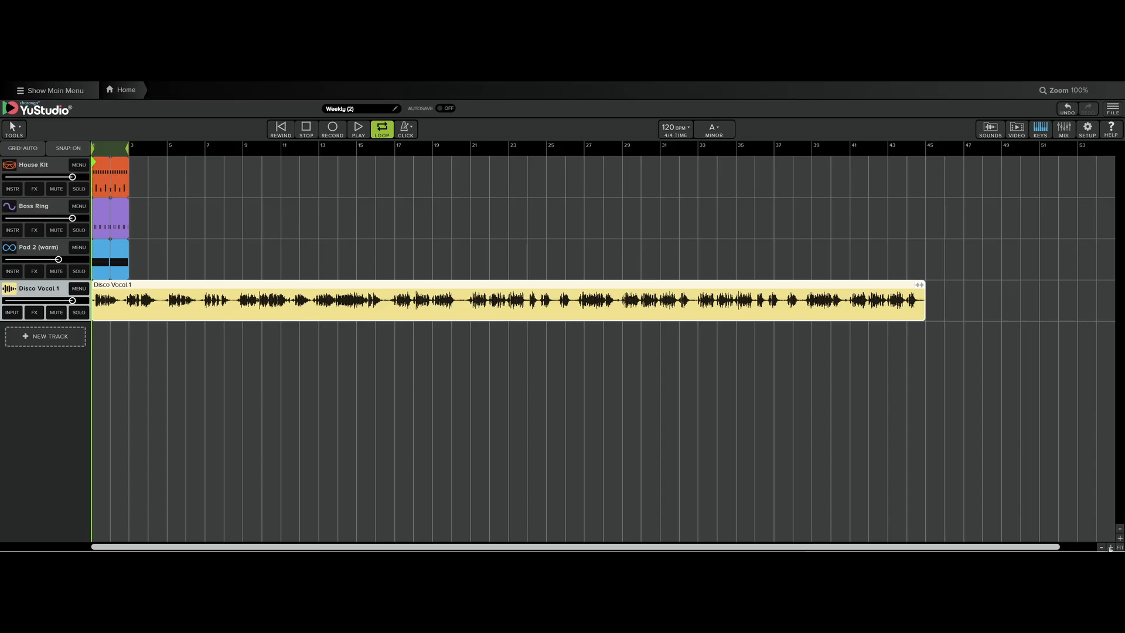
{"action": "left_click", "coordinate": [1111, 547]}
{"action": "left_click", "coordinate": [1110, 547]}
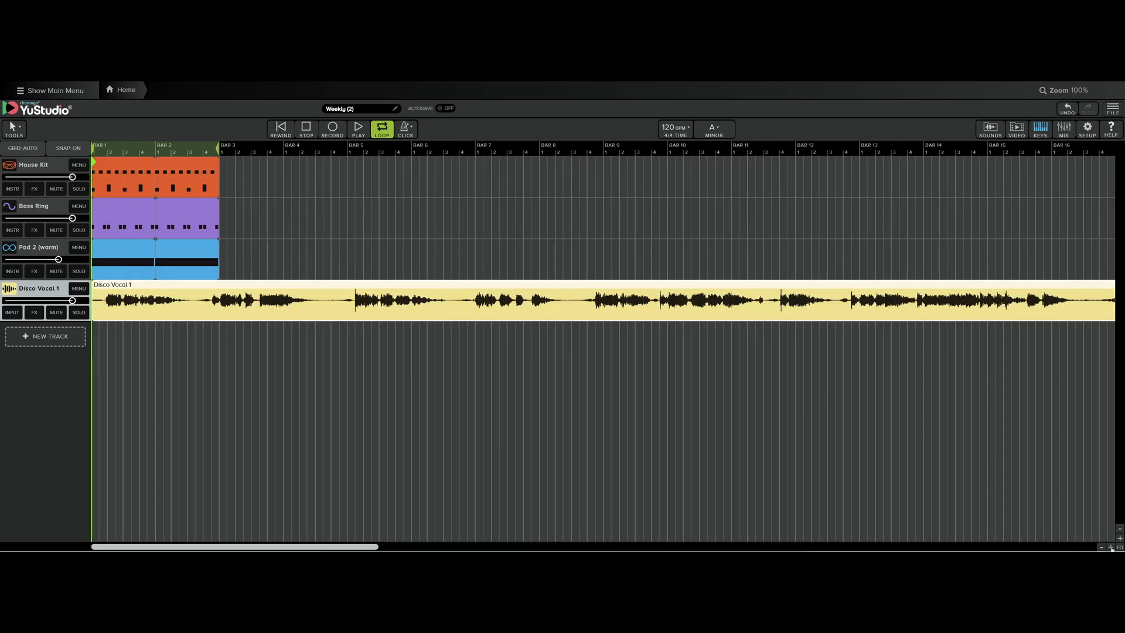
{"action": "left_click", "coordinate": [1110, 547]}
{"action": "left_click", "coordinate": [1111, 547]}
{"action": "left_click", "coordinate": [1110, 547]}
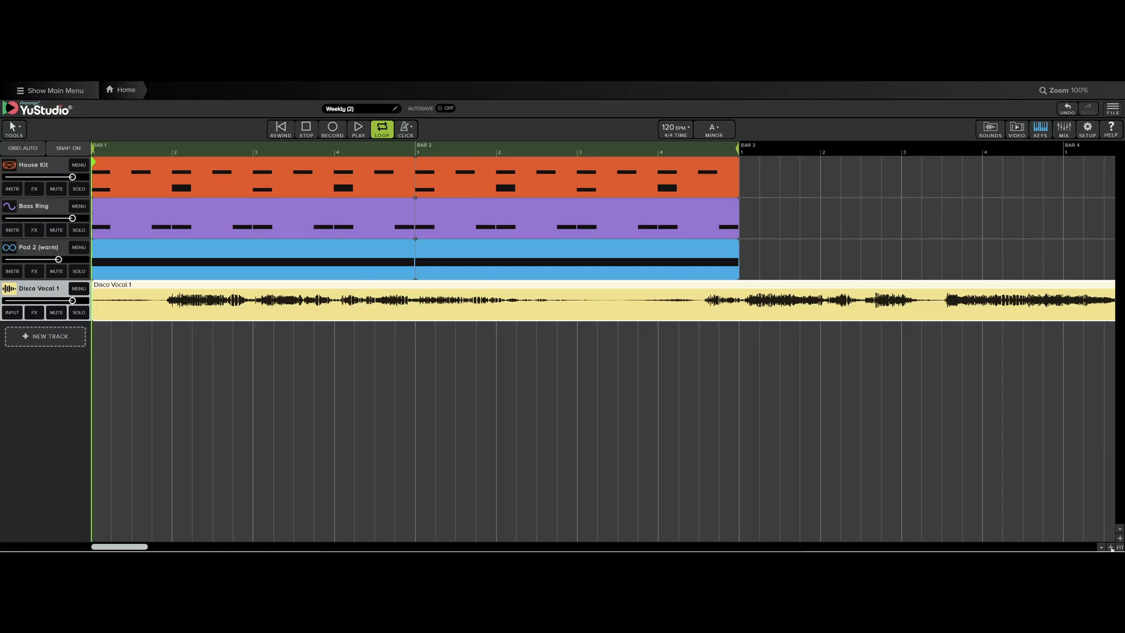
{"action": "left_click", "coordinate": [1103, 547]}
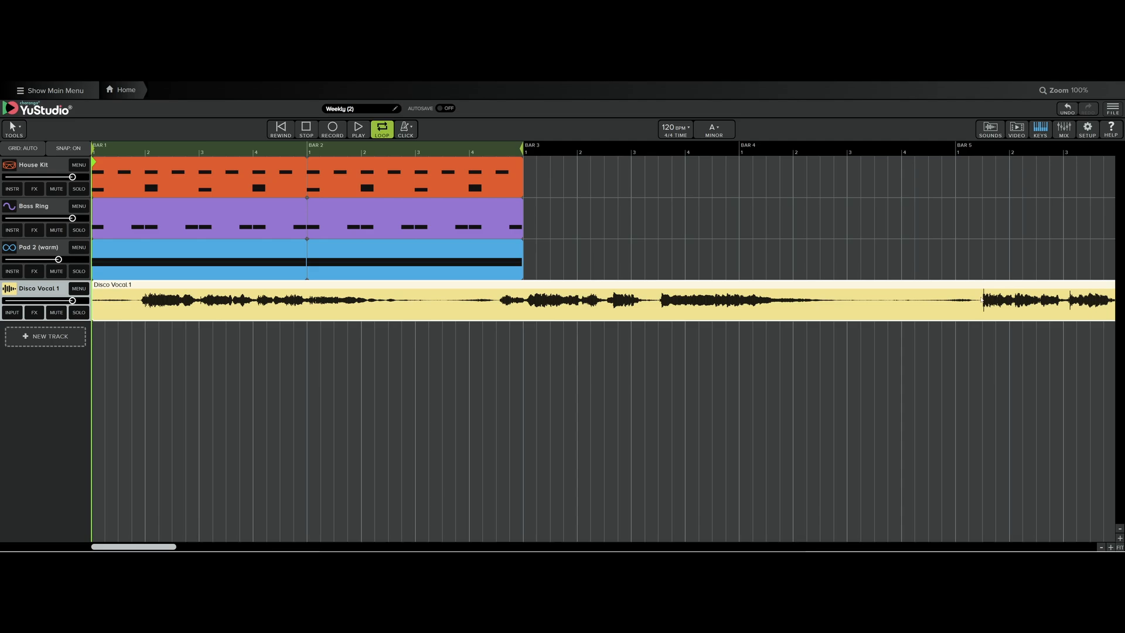
View the tracks at reduced and normal height, and fit the whole arrangement on the timeline
{"action": "left_click", "coordinate": [1119, 529]}
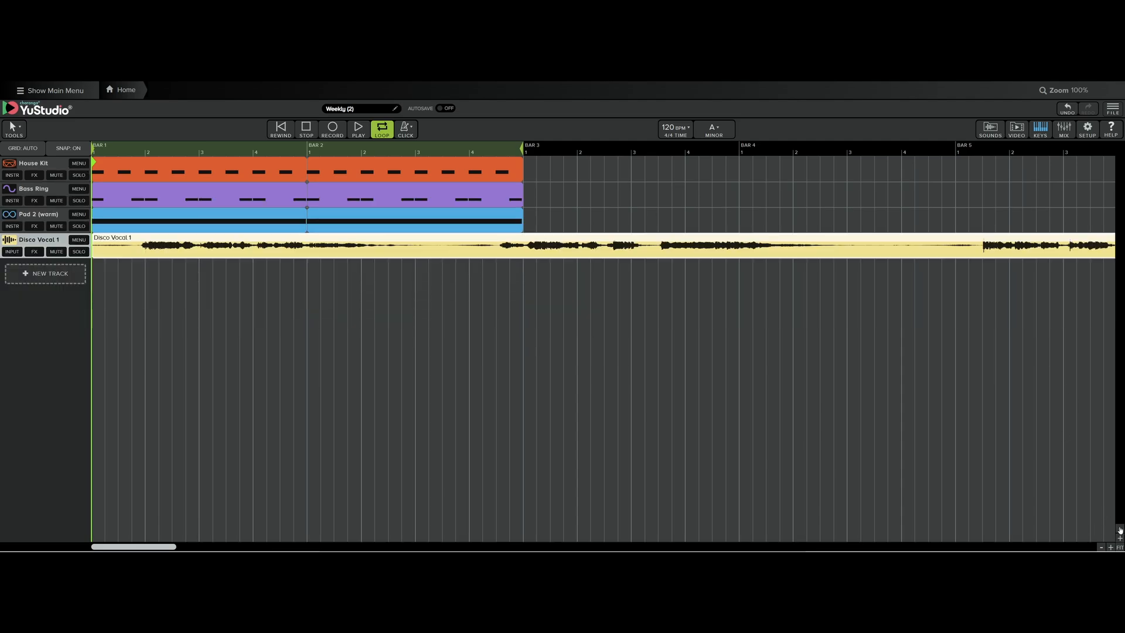
{"action": "left_click", "coordinate": [1119, 529]}
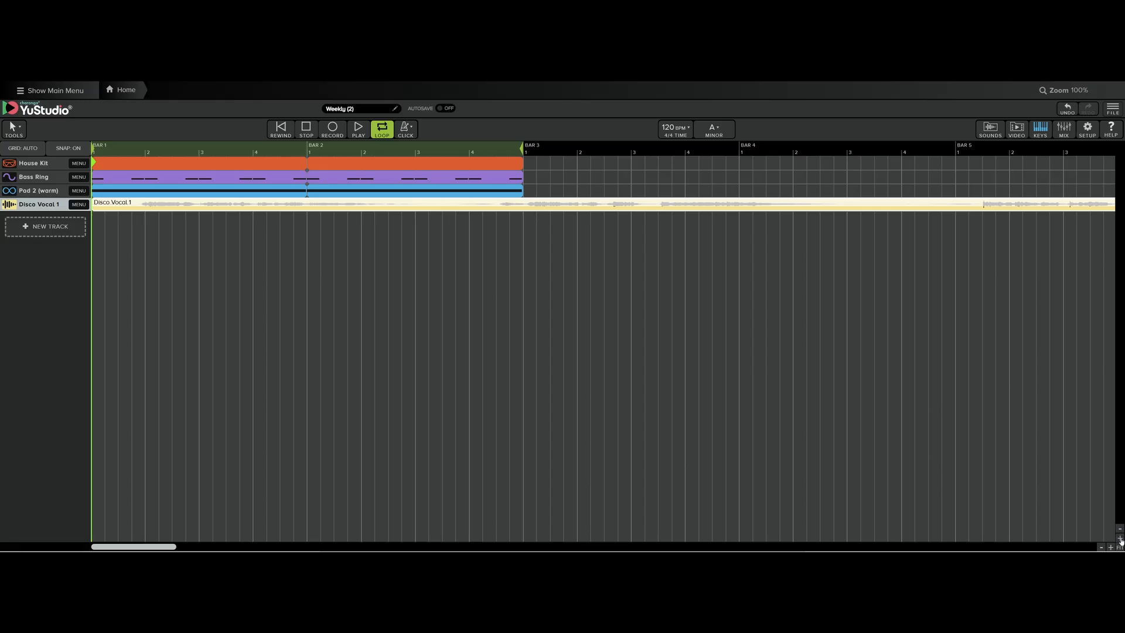
{"action": "left_click", "coordinate": [1119, 538]}
{"action": "left_click", "coordinate": [1119, 537]}
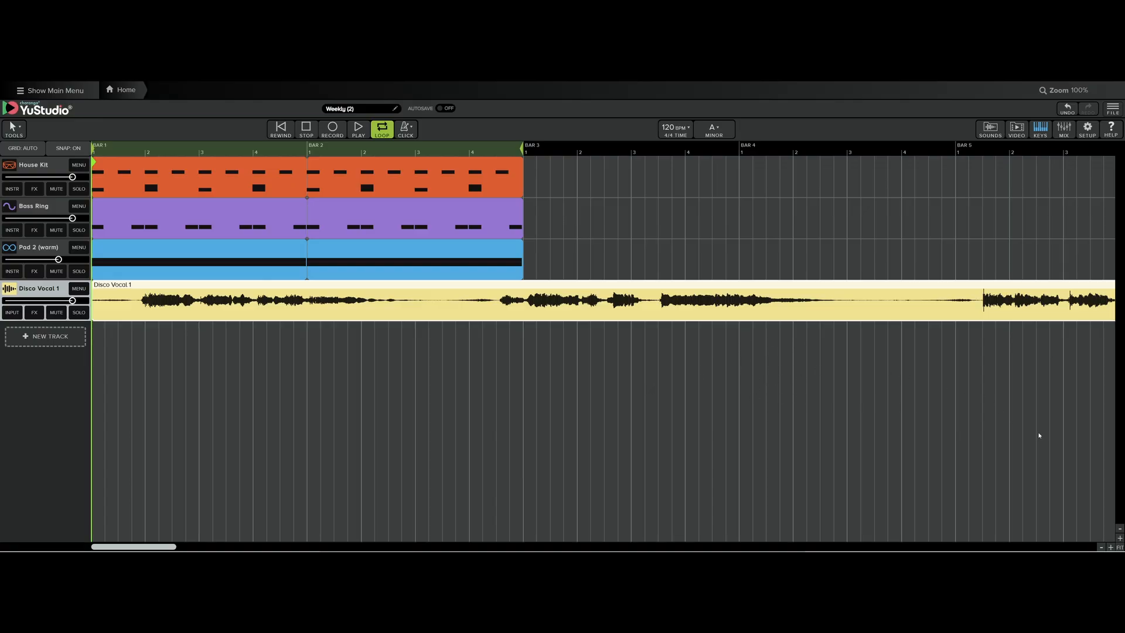
{"action": "left_click", "coordinate": [1119, 547]}
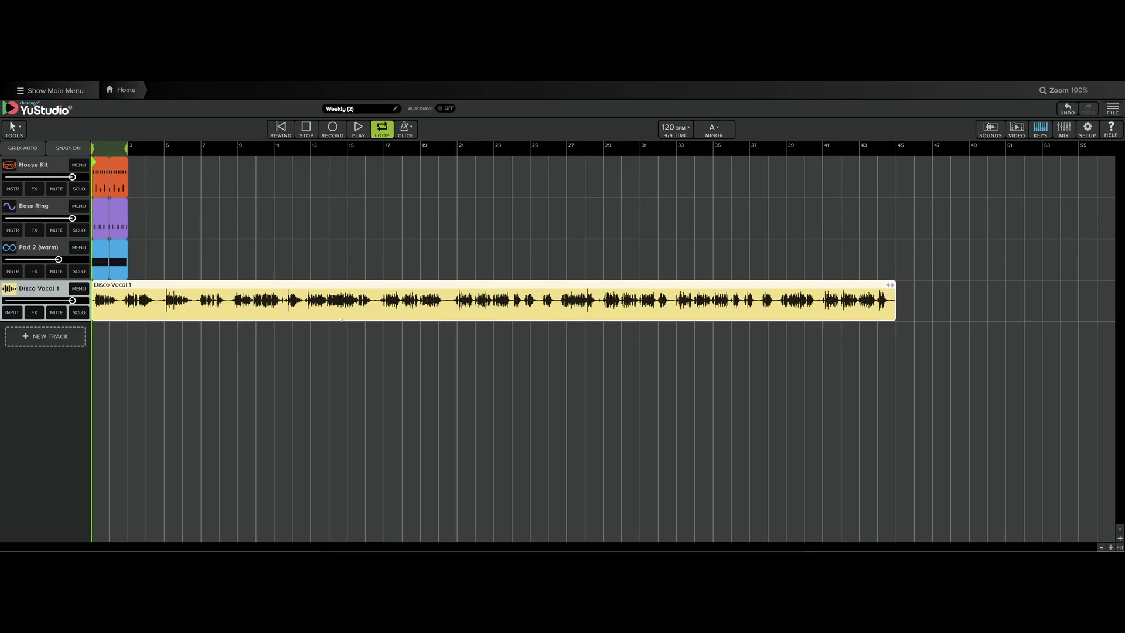
Undo the last timeline edit and change the colour of the Pad 2 (warm) clip in bar 2 to yellow
{"action": "key", "text": "ctrl+z"}
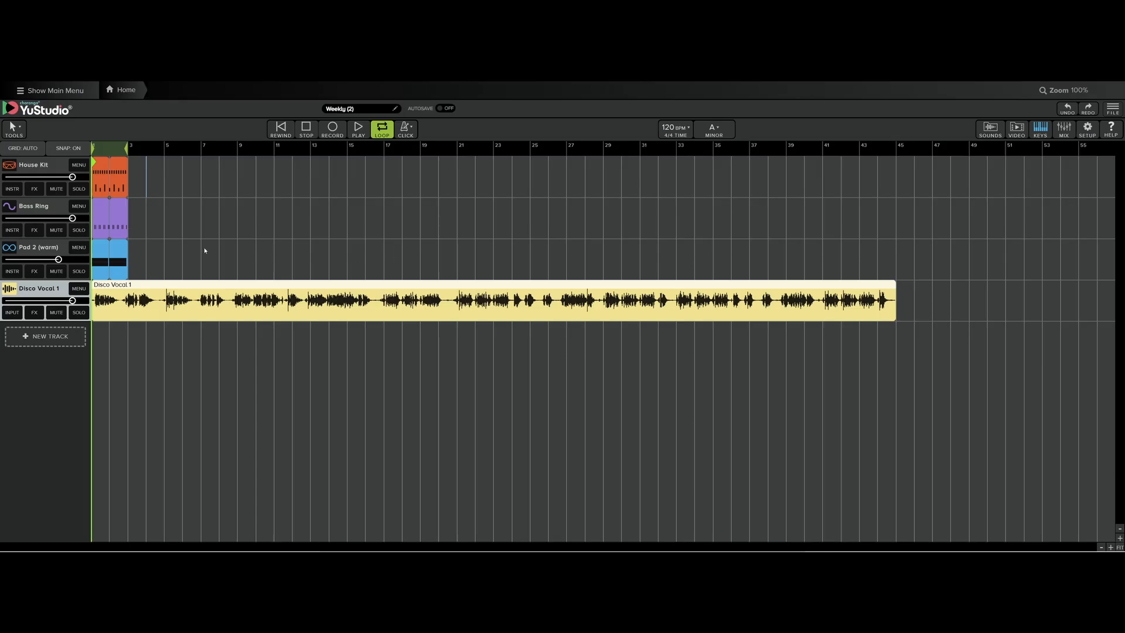
{"action": "double_click", "coordinate": [100, 259]}
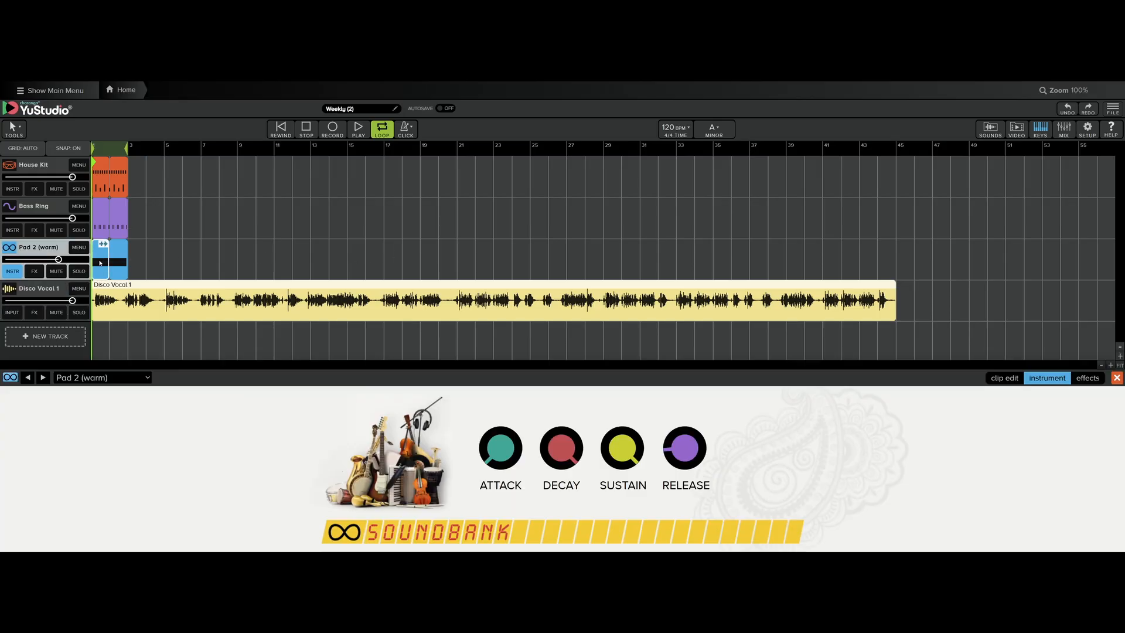
{"action": "left_click", "coordinate": [123, 260]}
{"action": "right_click", "coordinate": [120, 261]}
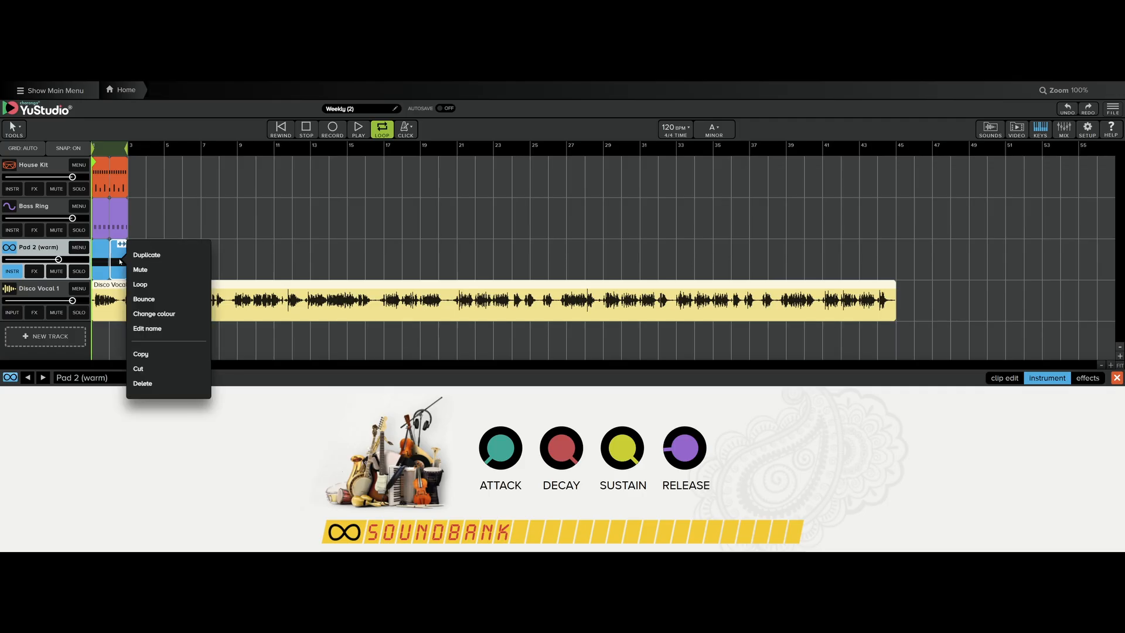
{"action": "left_click", "coordinate": [141, 313]}
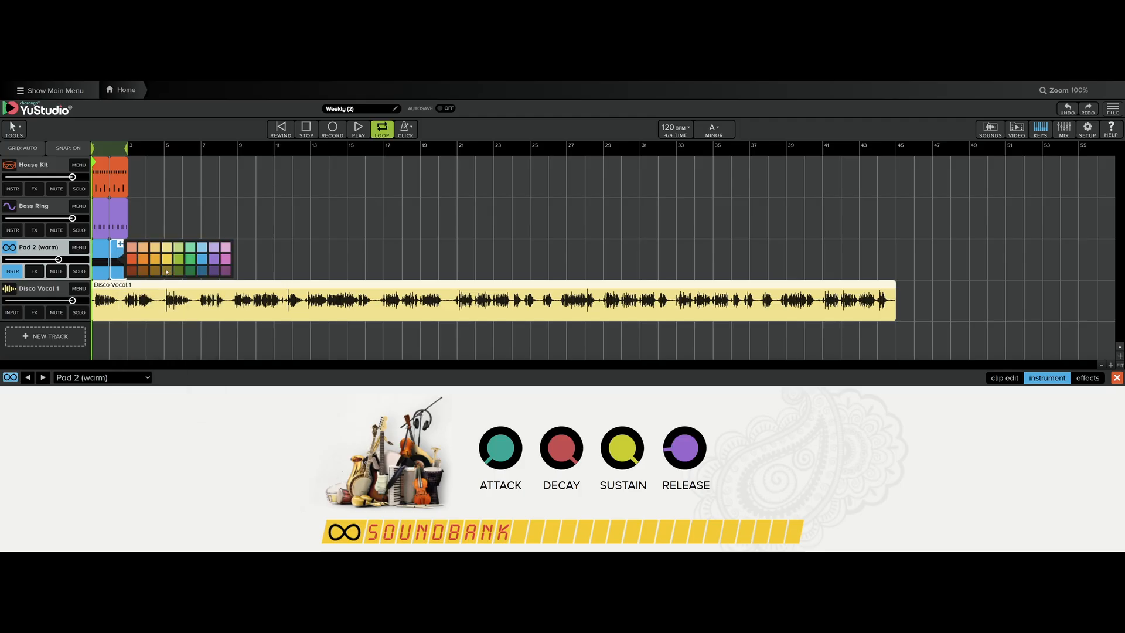
{"action": "left_click", "coordinate": [148, 255]}
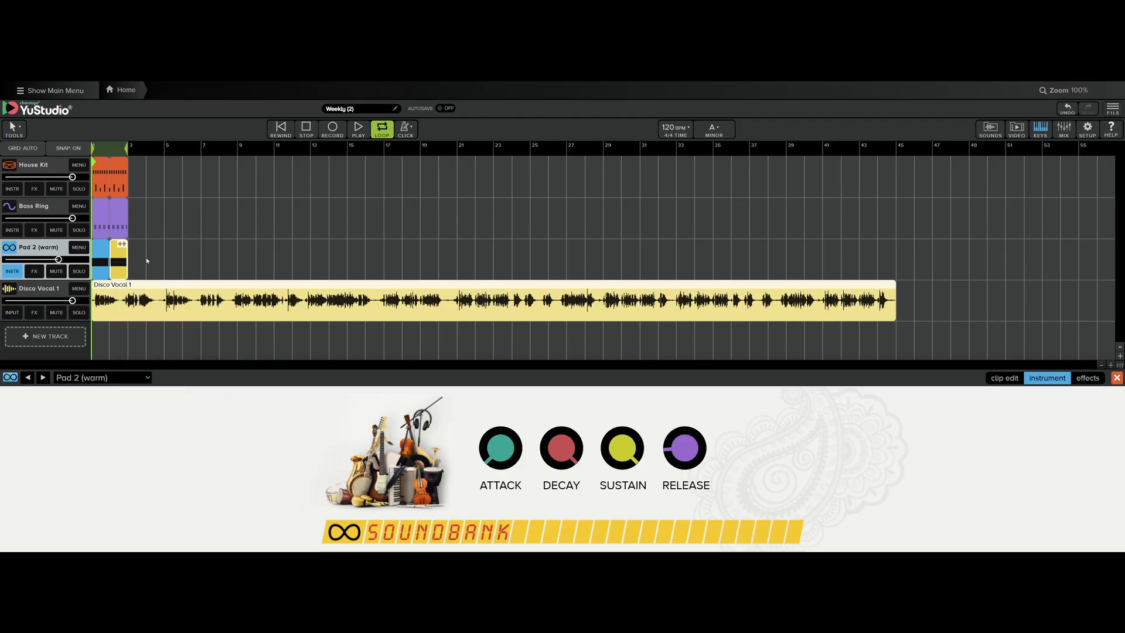
Join the two Pad 2 (warm) clips in bars 1 and 2 into a single MIDI clip
{"action": "left_click_drag", "start_coordinate": [142, 257], "coordinate": [101, 262]}
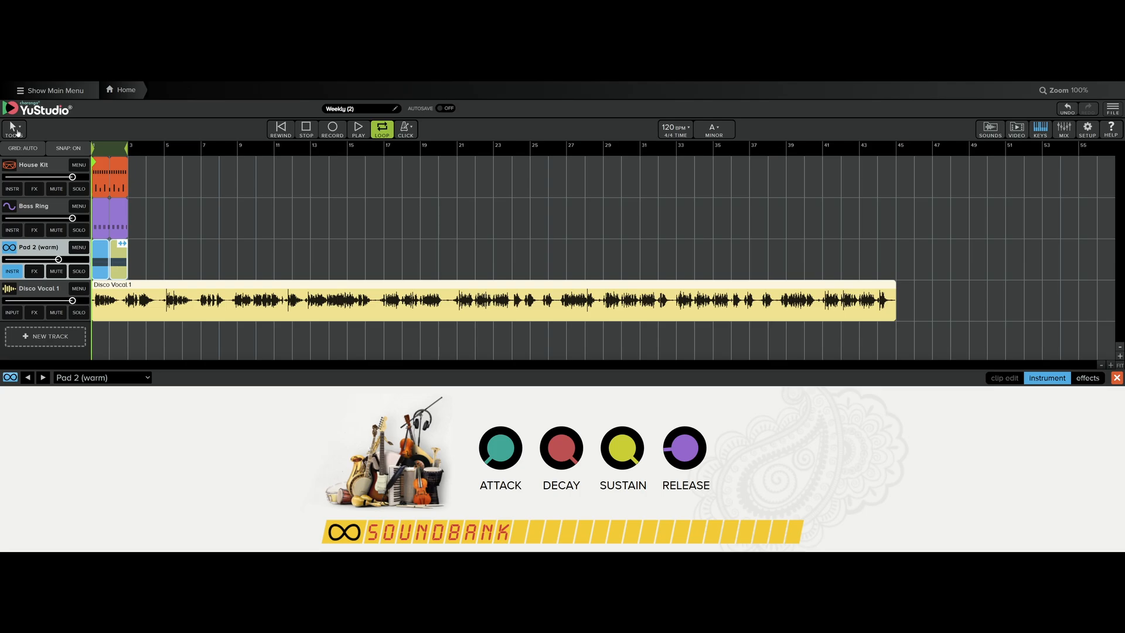
{"action": "left_click", "coordinate": [17, 131]}
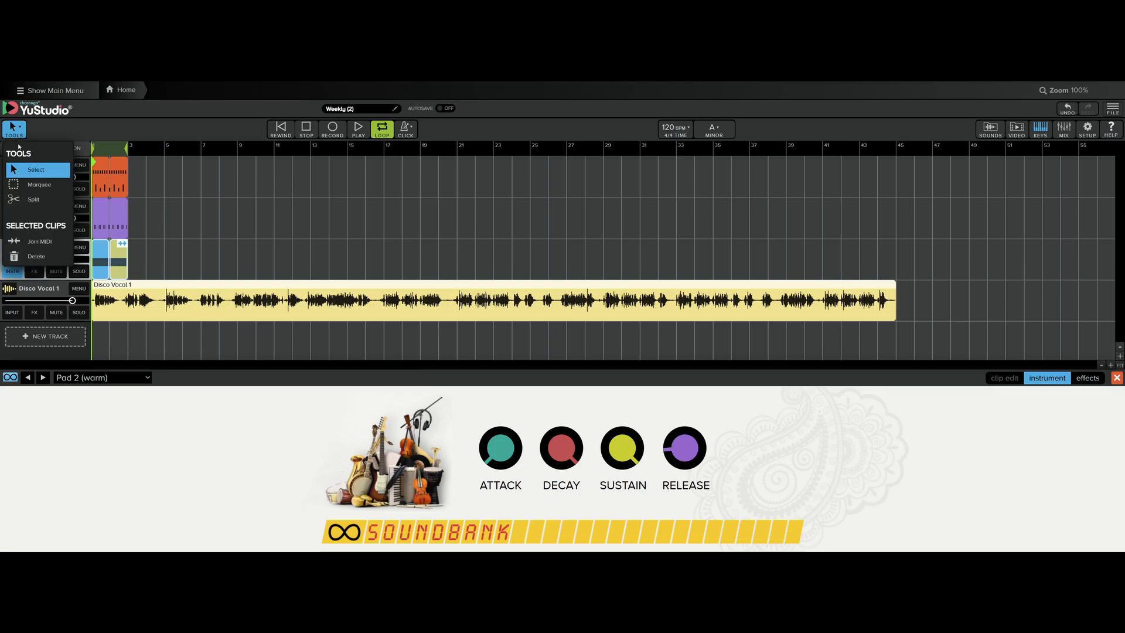
{"action": "left_click", "coordinate": [34, 243]}
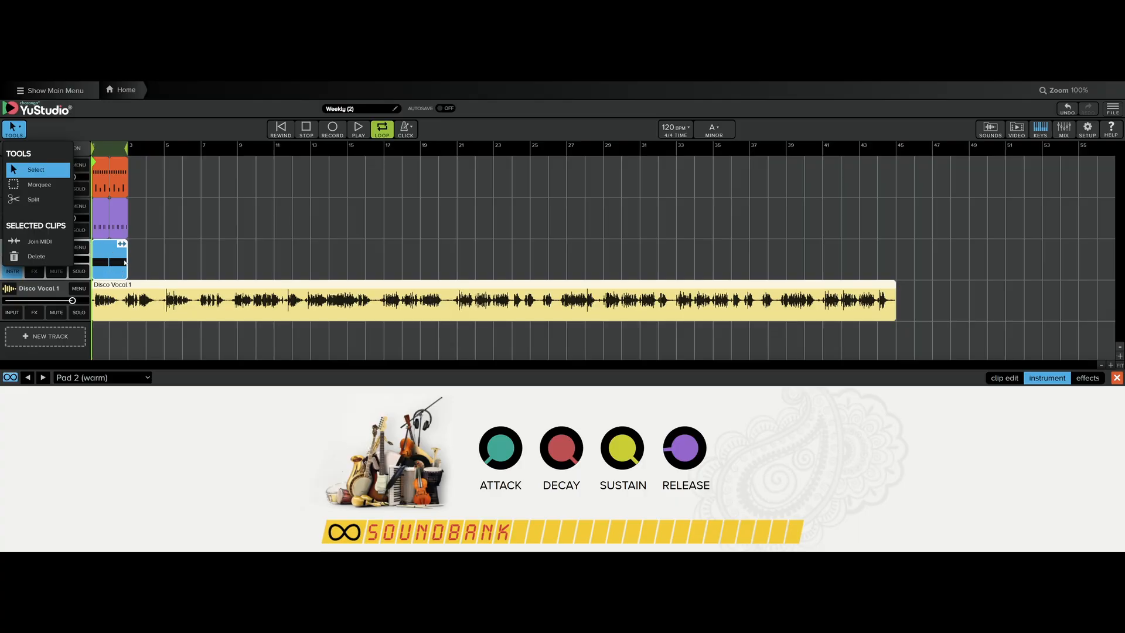
Join the two House Kit clips and the two Bass Ring clips into one MIDI clip per track
{"action": "left_click", "coordinate": [143, 220]}
{"action": "left_click_drag", "start_coordinate": [139, 218], "coordinate": [102, 188]}
{"action": "left_click", "coordinate": [14, 129]}
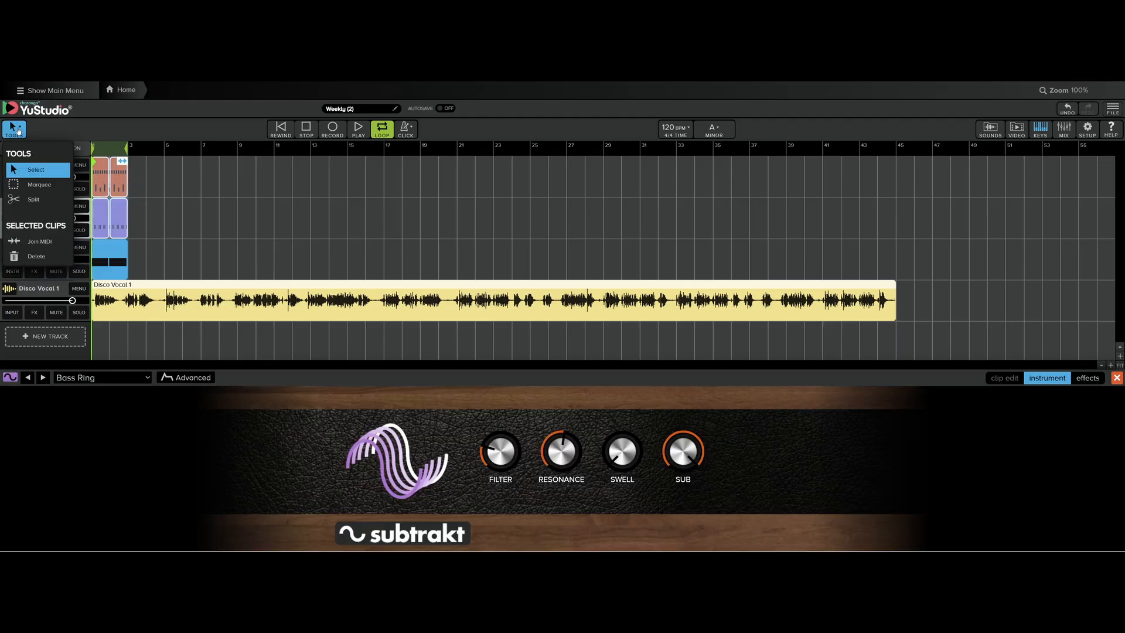
{"action": "left_click", "coordinate": [37, 244]}
{"action": "left_click", "coordinate": [171, 185]}
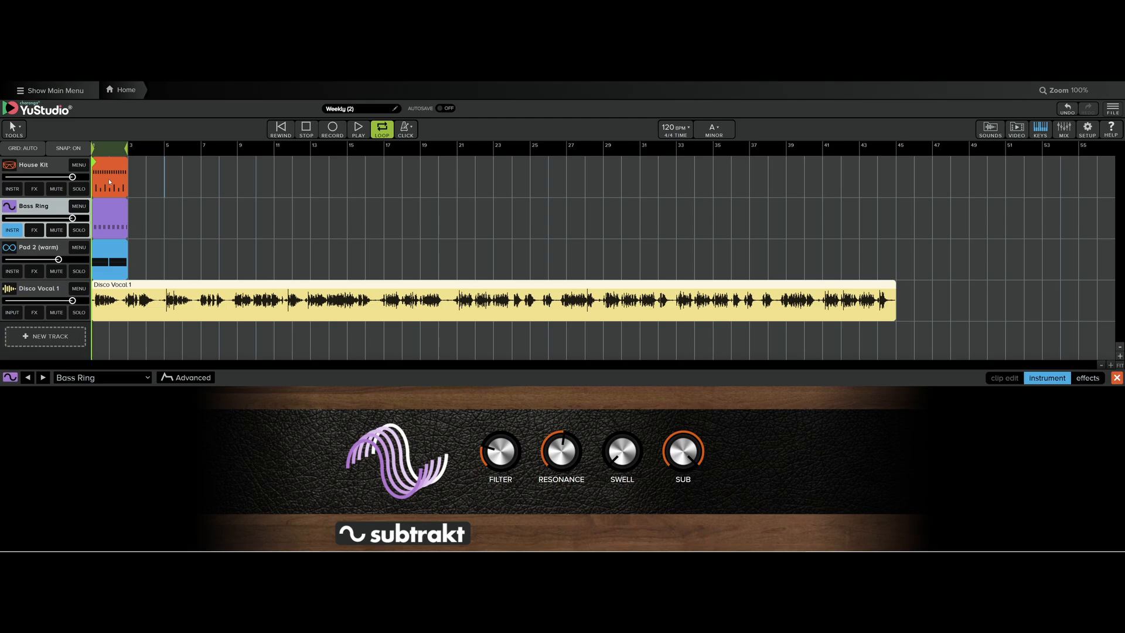
Repeat the House Kit, Bass Ring and Pad 2 (warm) clips together up to bar 45, and turn off loop playback
{"action": "left_click_drag", "start_coordinate": [153, 172], "coordinate": [119, 258]}
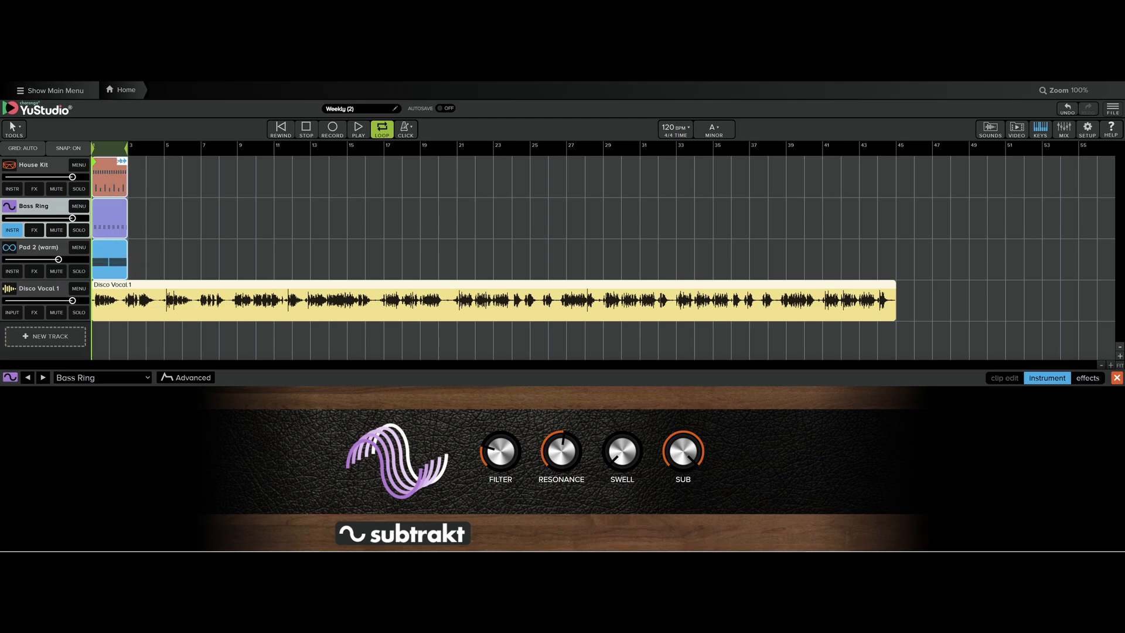
{"action": "left_click_drag", "start_coordinate": [126, 207], "coordinate": [883, 207]}
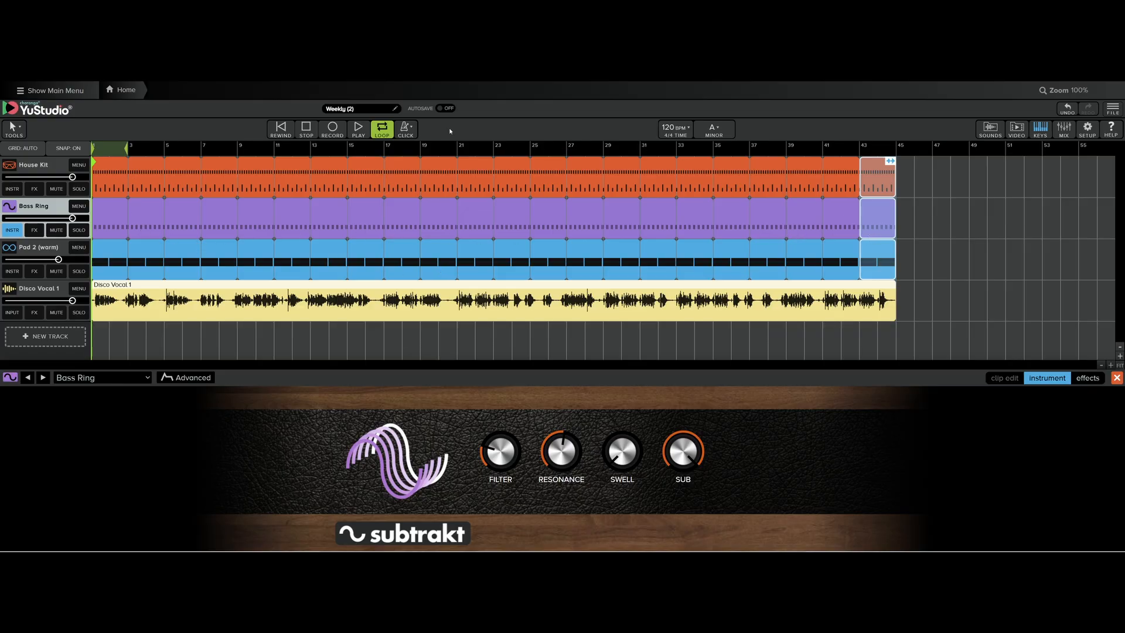
{"action": "left_click", "coordinate": [381, 134]}
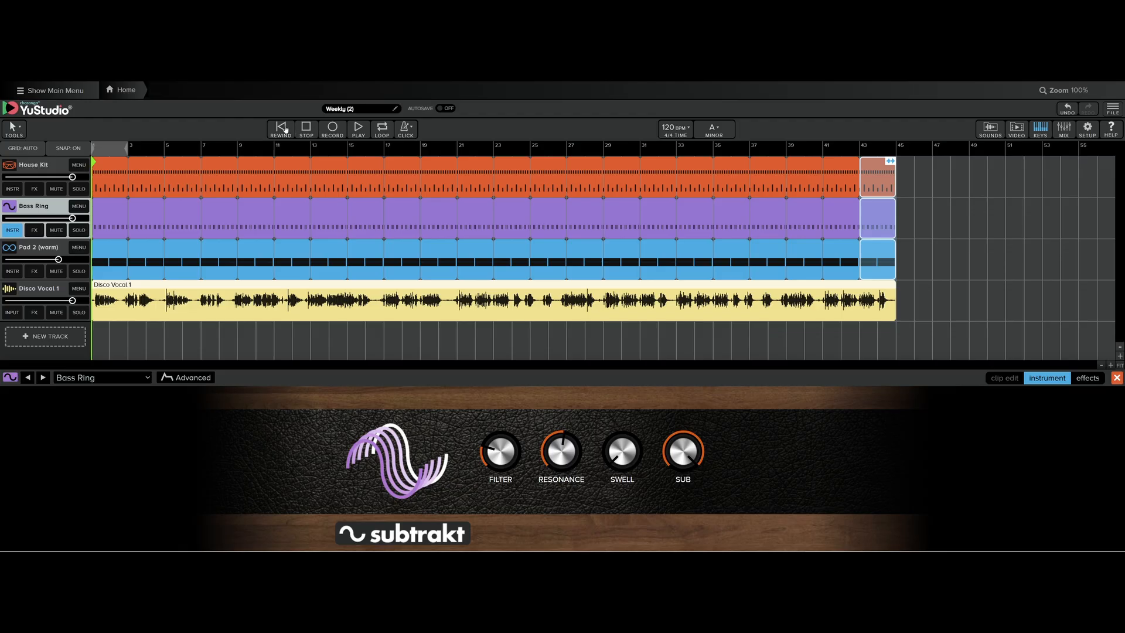
Listen to the arrangement from the start and again from bar 15, and return the playhead to the start
{"action": "left_click", "coordinate": [359, 128]}
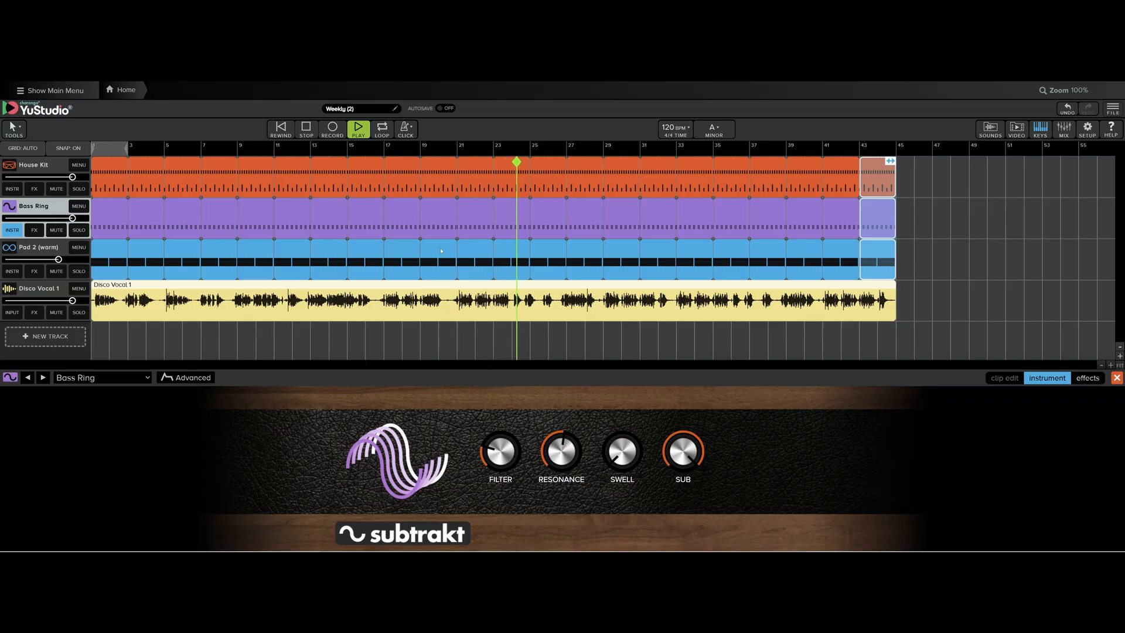
{"action": "key", "text": "space"}
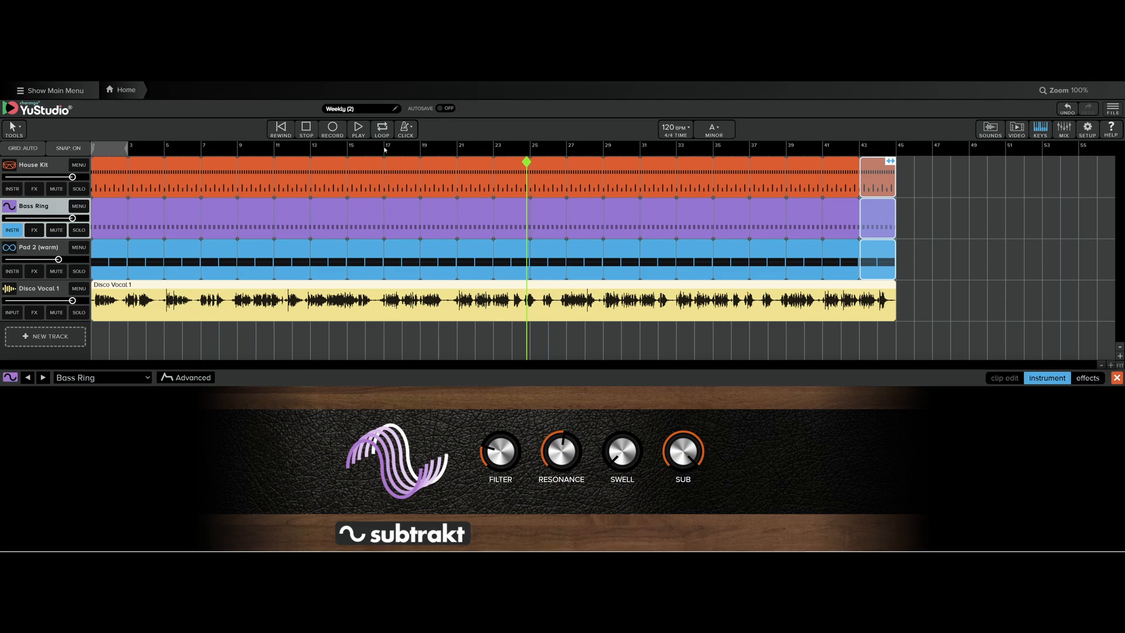
{"action": "left_click", "coordinate": [347, 151]}
{"action": "left_click", "coordinate": [355, 130]}
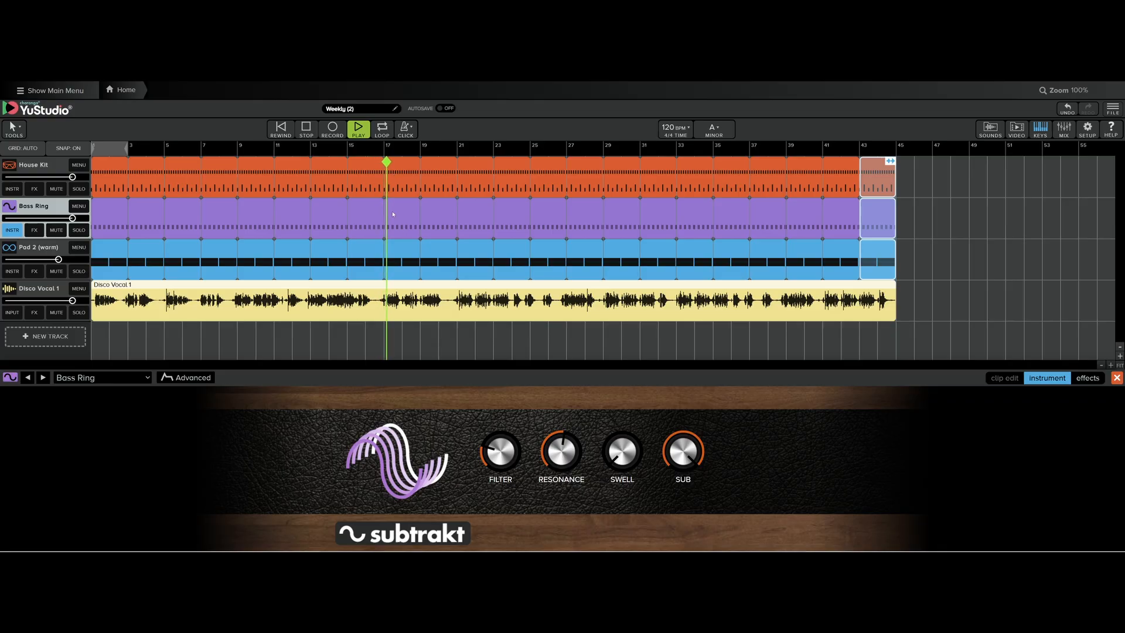
{"action": "left_click", "coordinate": [309, 134]}
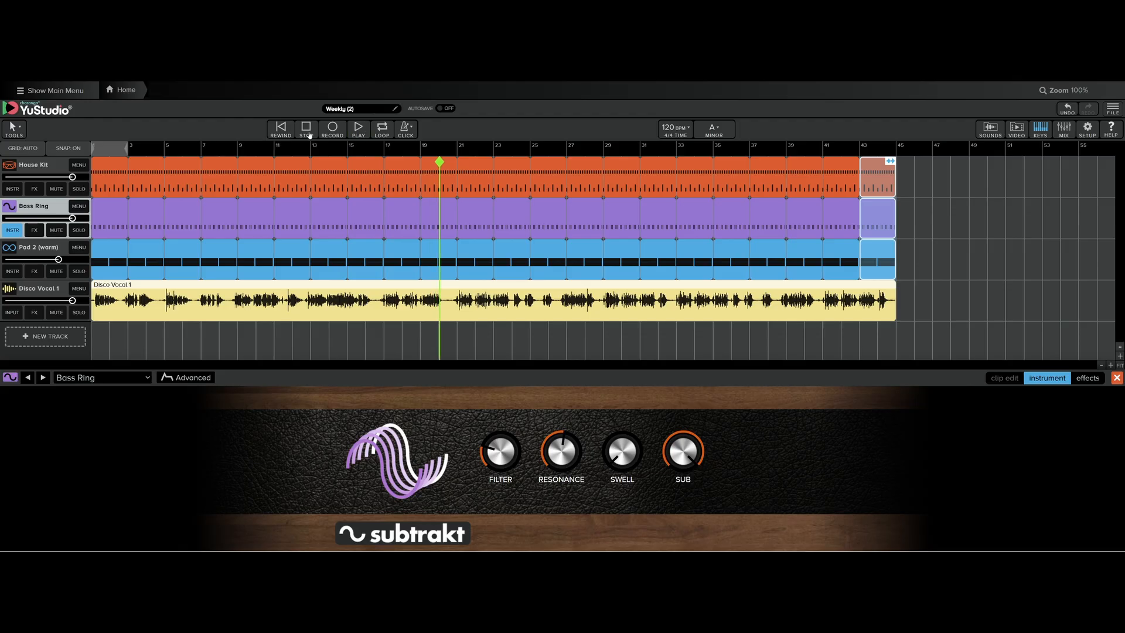
{"action": "left_click", "coordinate": [308, 135]}
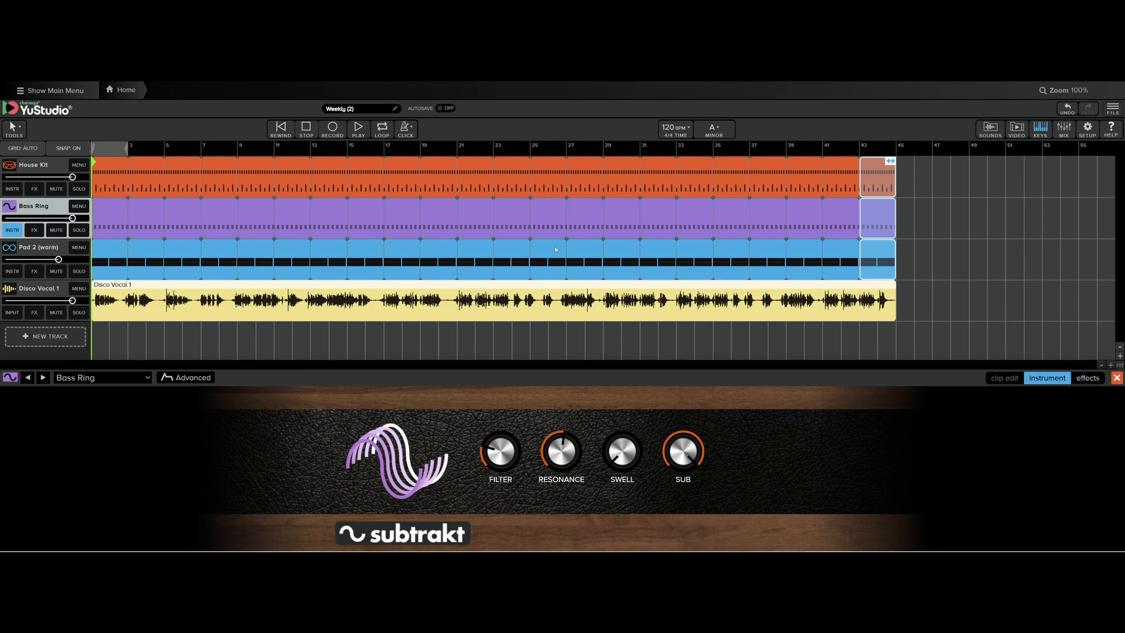
Save the Weekly (2) project
{"action": "left_click", "coordinate": [1112, 109]}
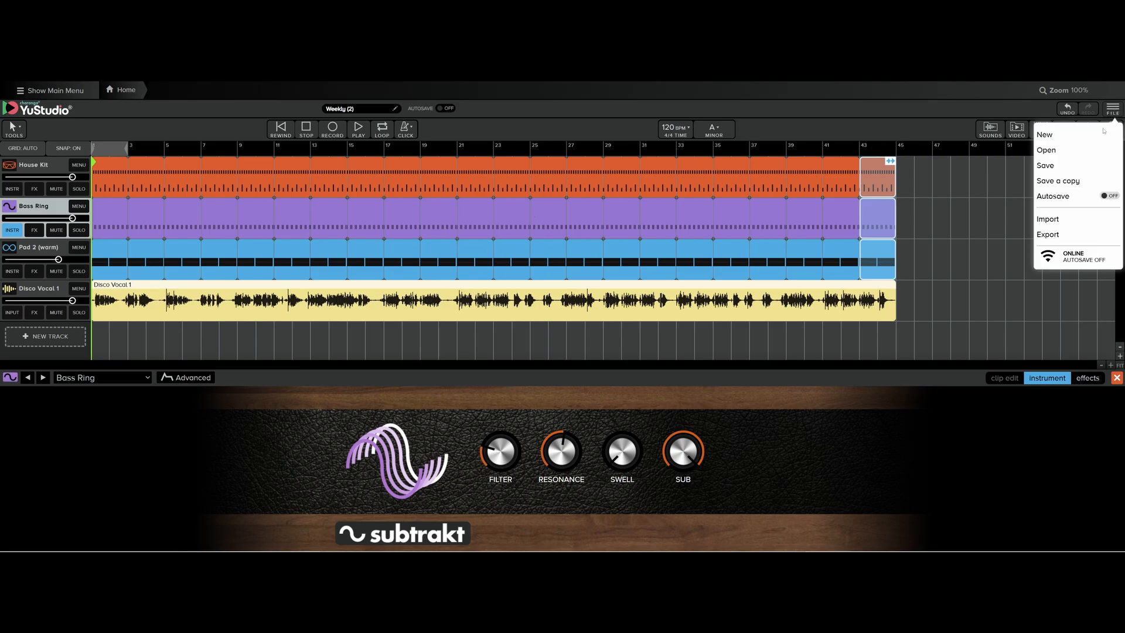
{"action": "left_click", "coordinate": [1045, 166]}
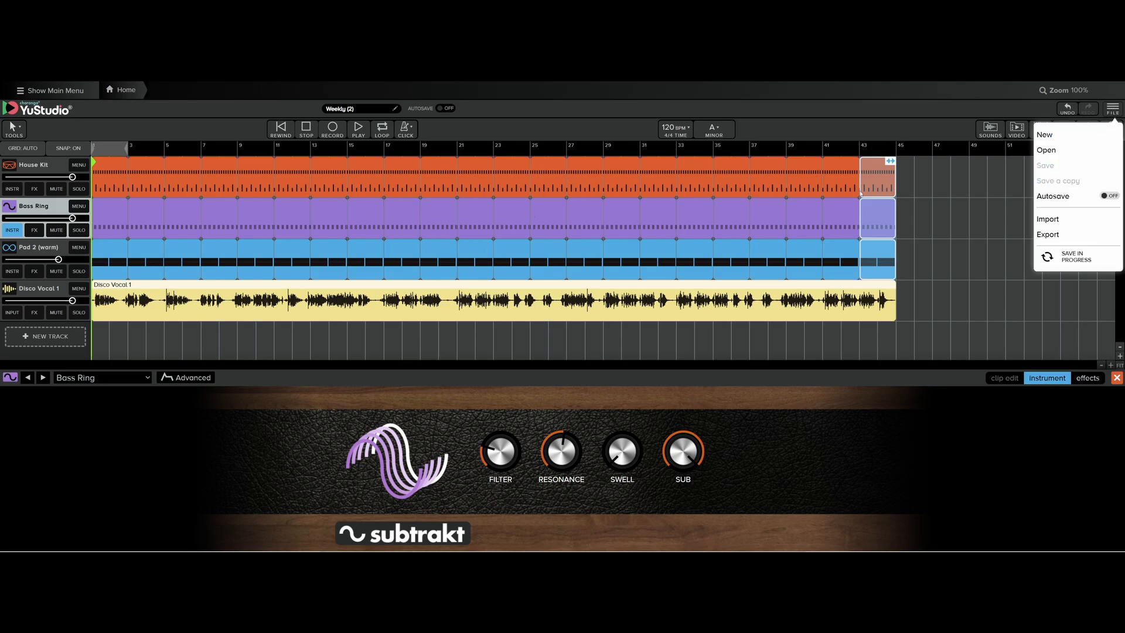
{"action": "left_click", "coordinate": [504, 132]}
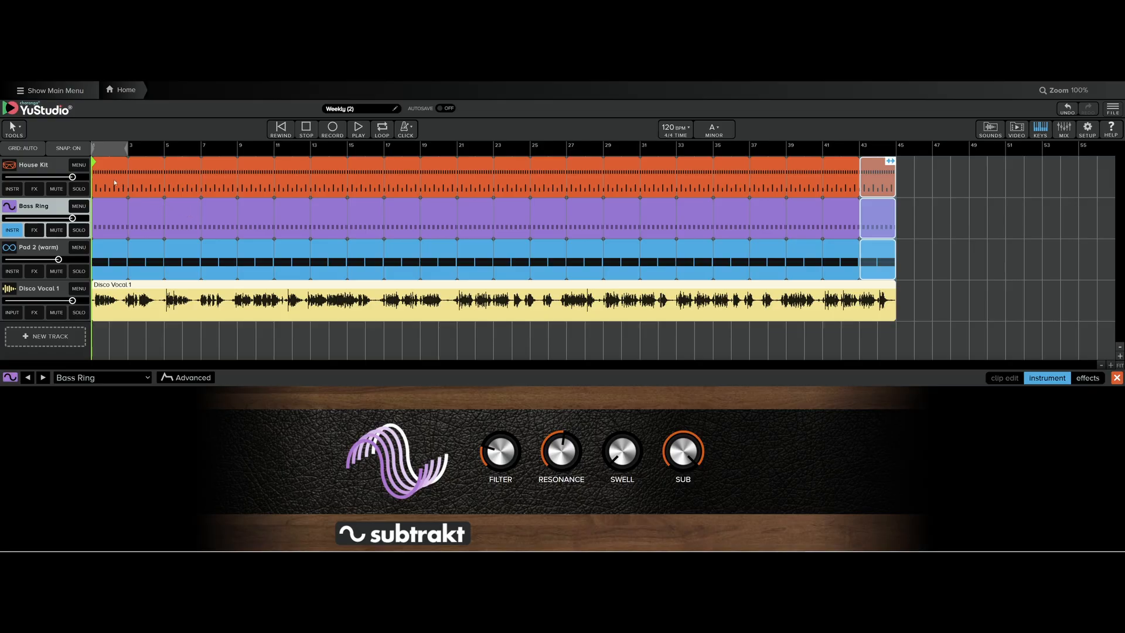
Delete the Bass Ring clip at bar 1 and the Pad 2 (warm) clips at bars 1 and 3
{"action": "left_click", "coordinate": [114, 221]}
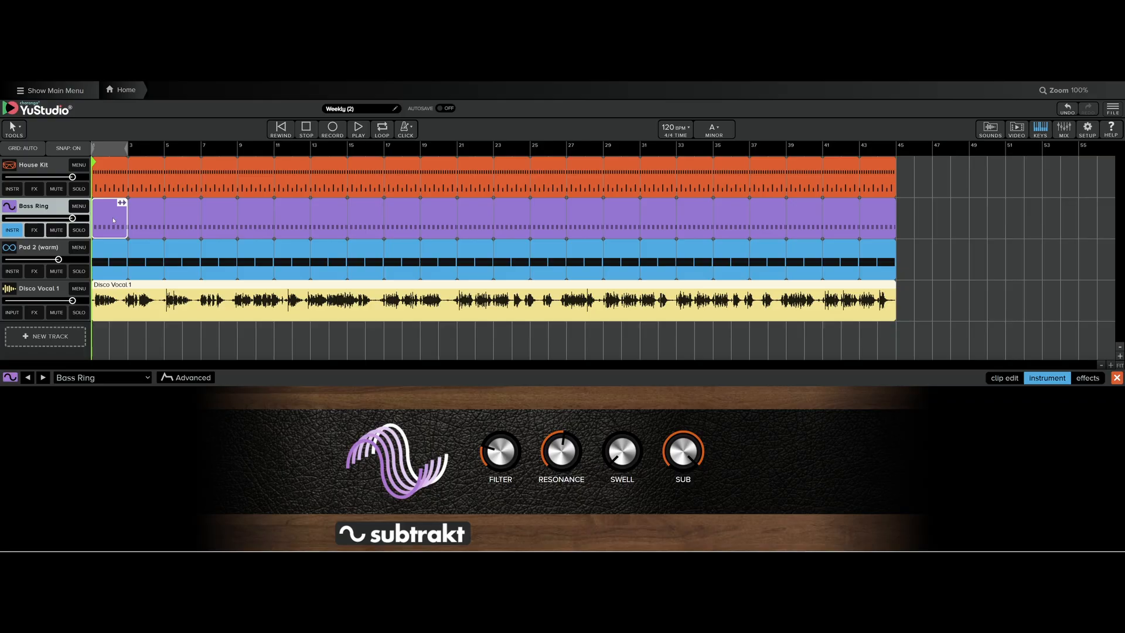
{"action": "key", "text": "Delete"}
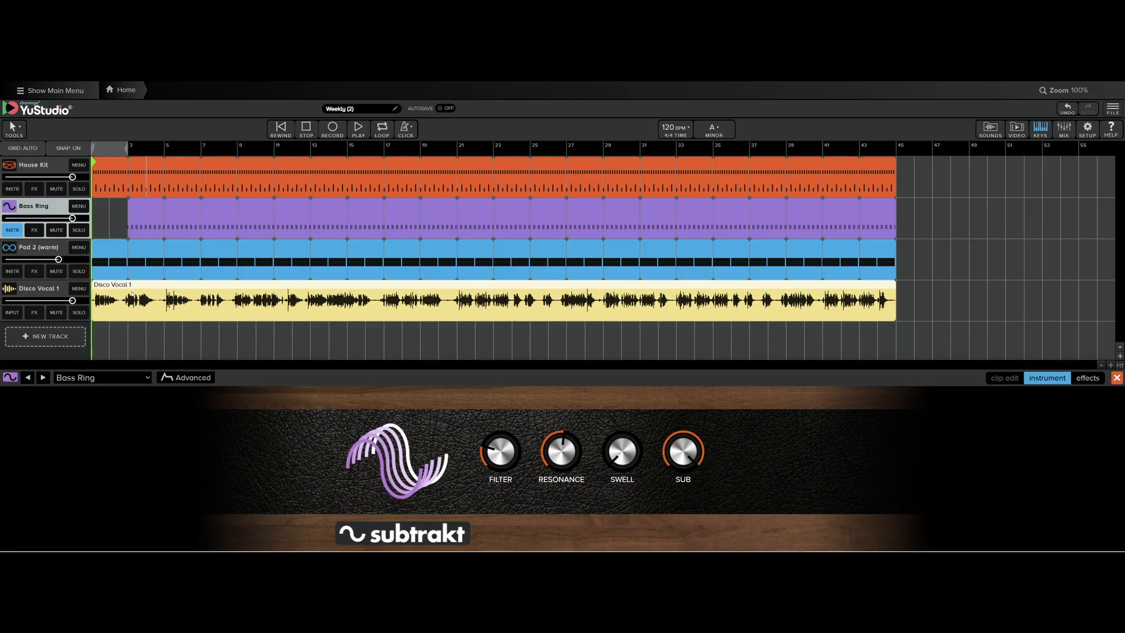
{"action": "left_click", "coordinate": [107, 261]}
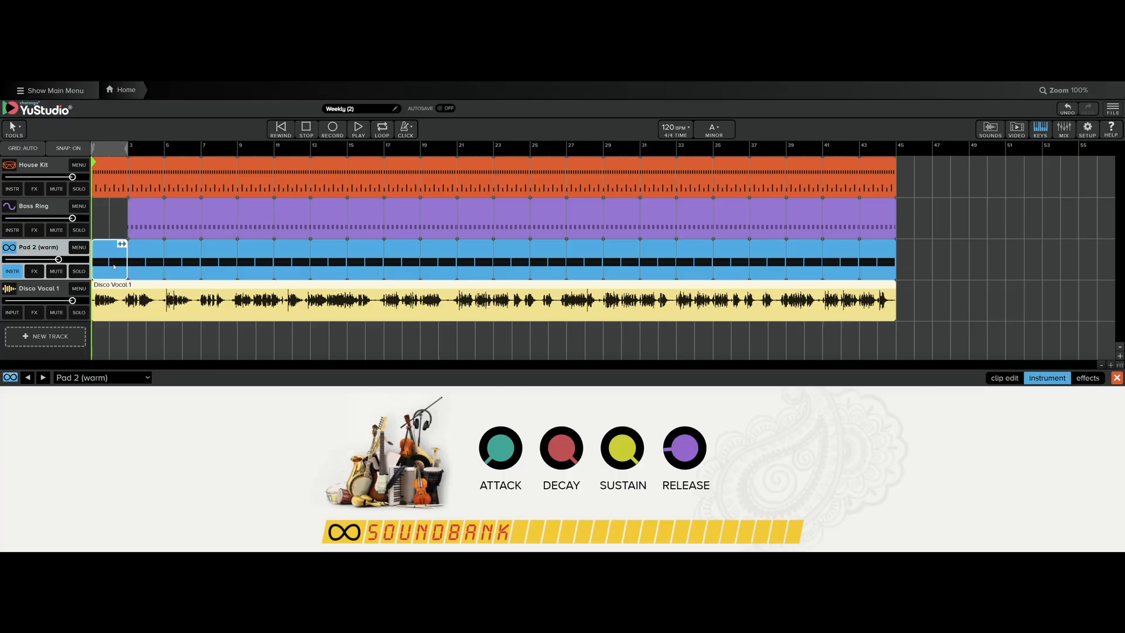
{"action": "key", "text": "Delete"}
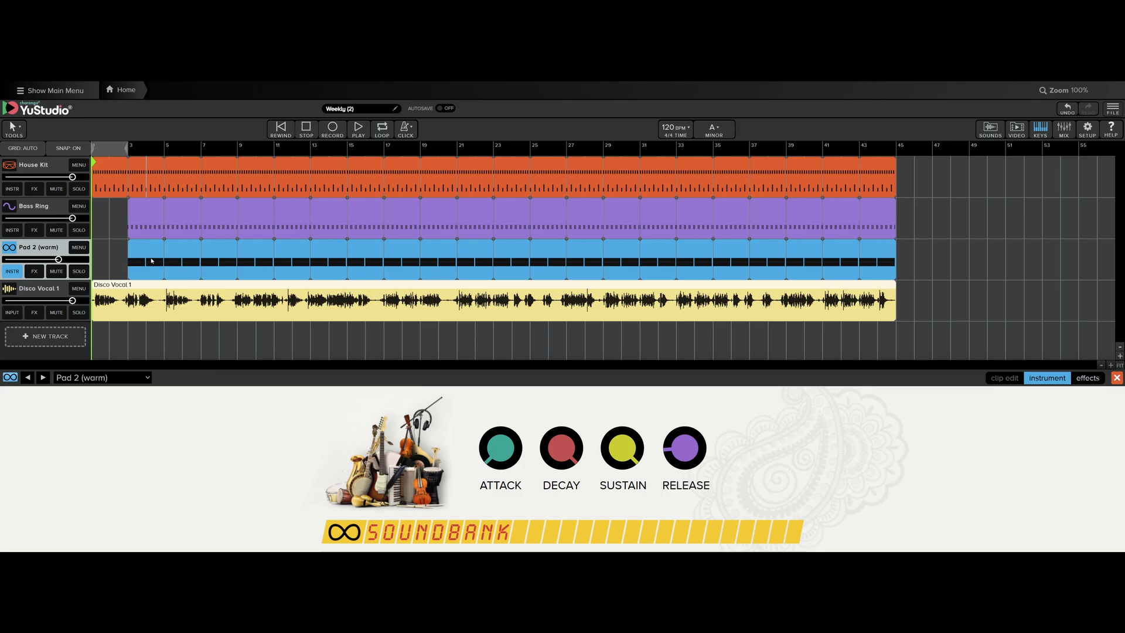
{"action": "left_click", "coordinate": [151, 260]}
{"action": "key", "text": "Delete"}
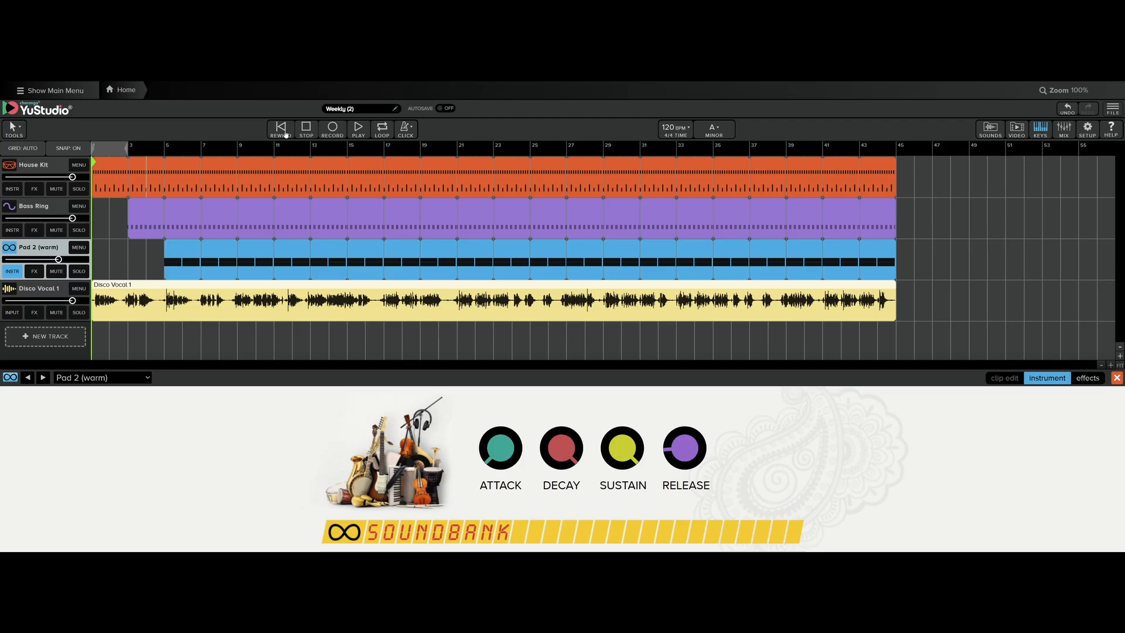
Play the opening bars, and delete the Bass Ring clip at bar 3 and the Pad 2 (warm) clips at bars 5 and 7
{"action": "left_click", "coordinate": [358, 128]}
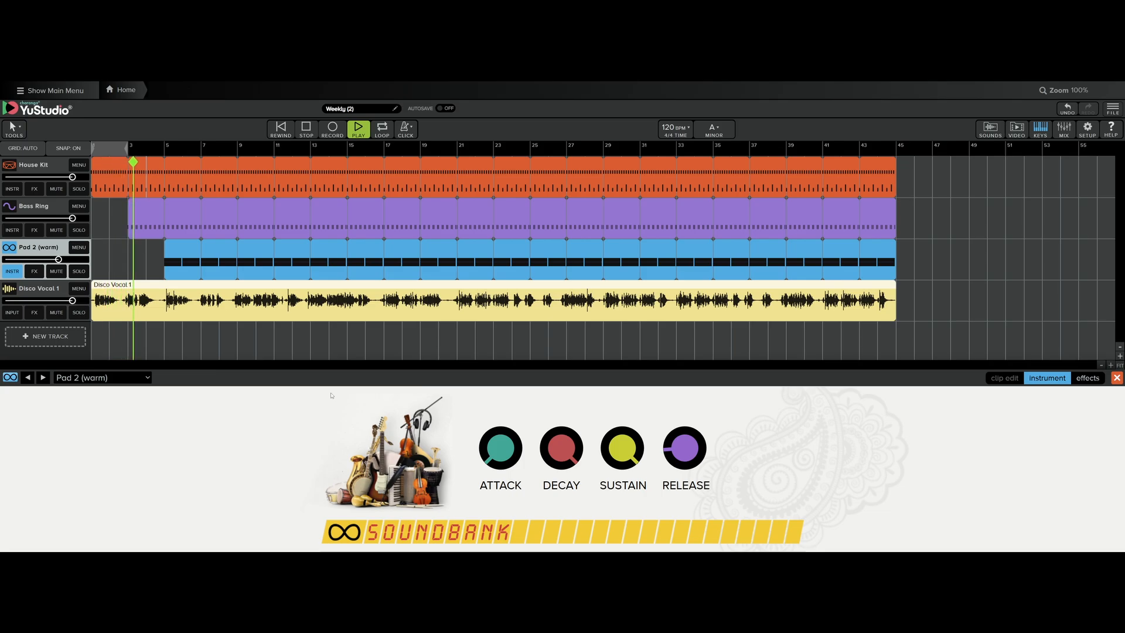
{"action": "left_click", "coordinate": [305, 132]}
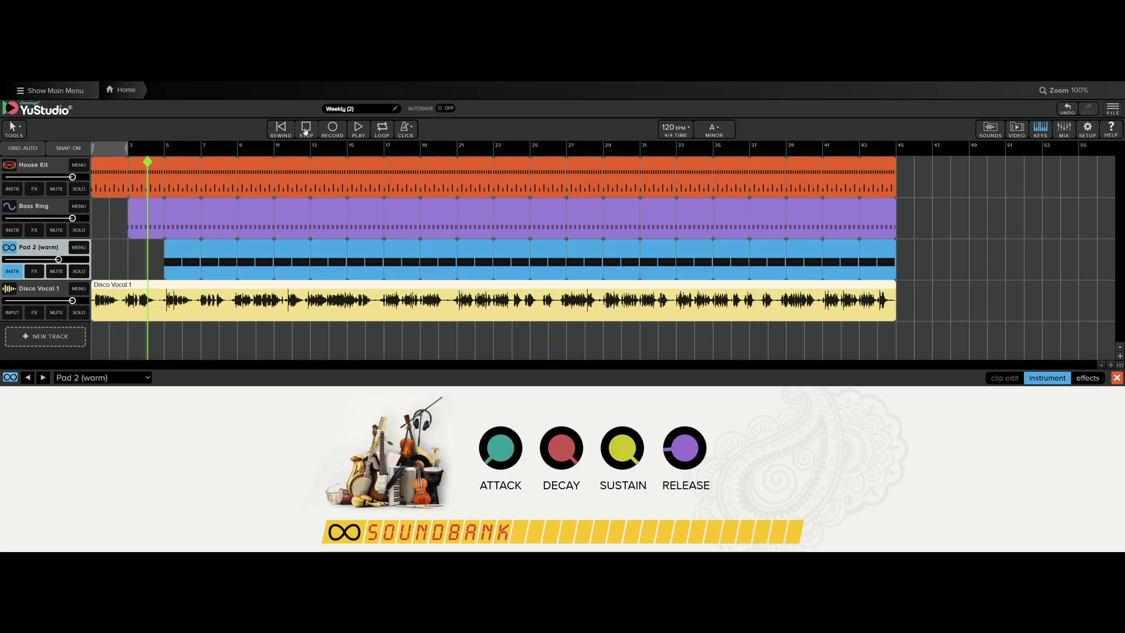
{"action": "left_click", "coordinate": [141, 216]}
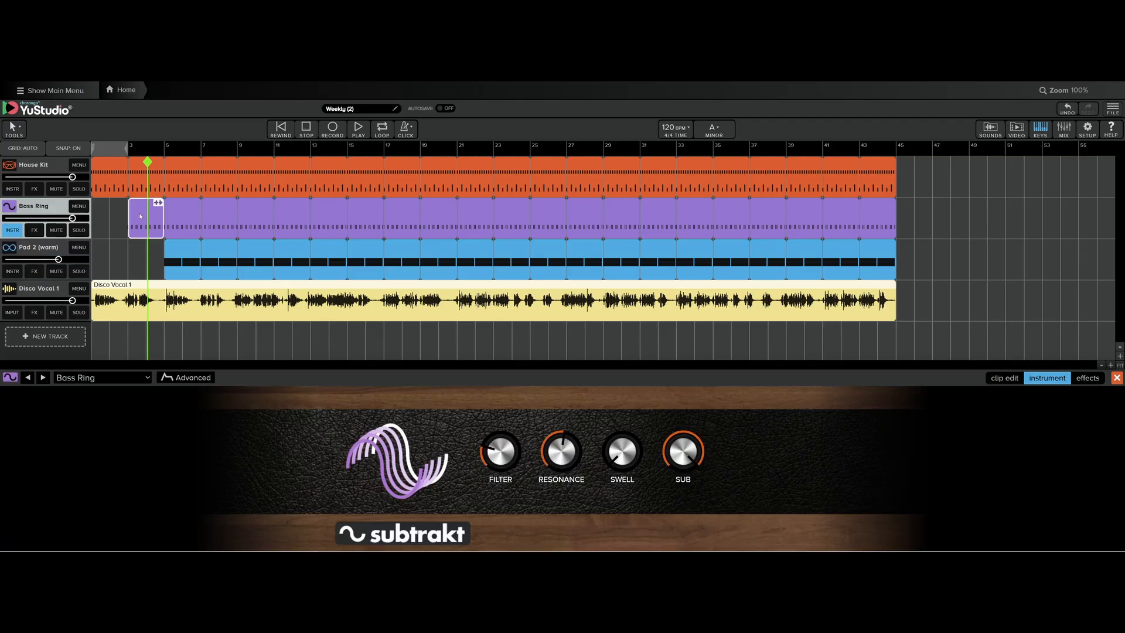
{"action": "left_click", "coordinate": [185, 262]}
{"action": "key", "text": "Delete"}
{"action": "left_click", "coordinate": [226, 260]}
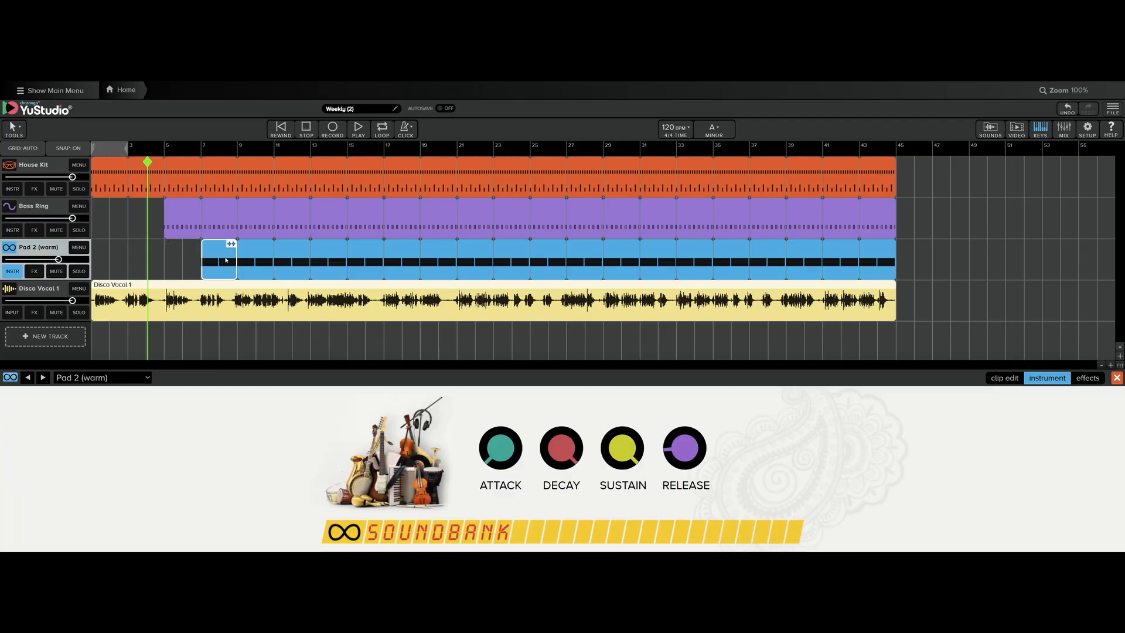
{"action": "key", "text": "Delete"}
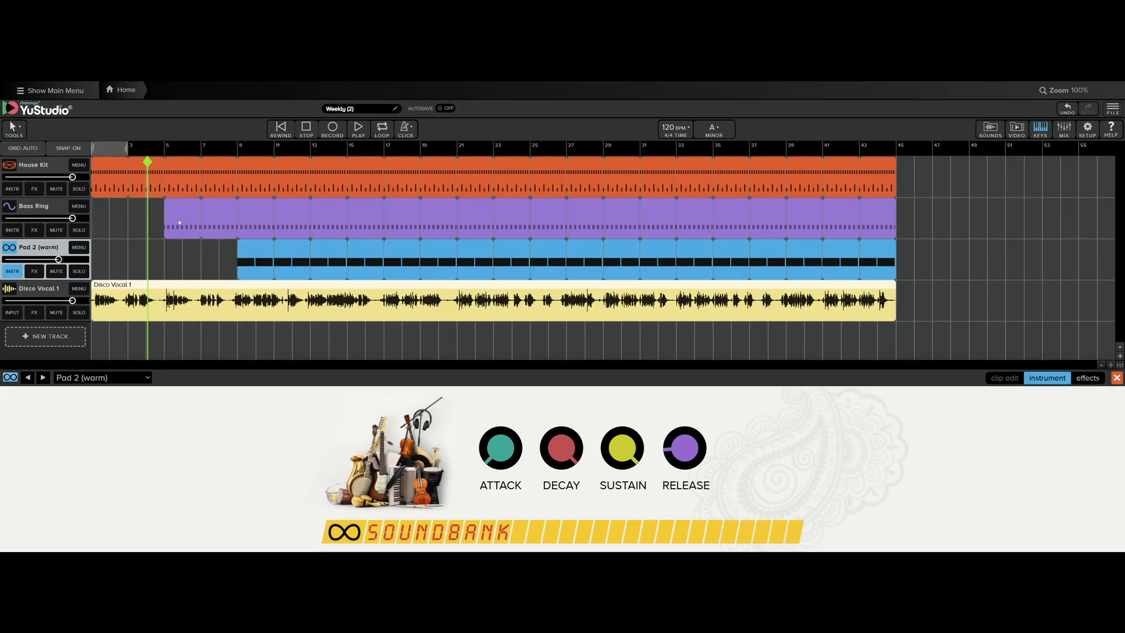
Play the arrangement from the beginning to about bar 25 to check the staggered instrument entries
{"action": "left_click", "coordinate": [285, 135]}
{"action": "left_click", "coordinate": [363, 132]}
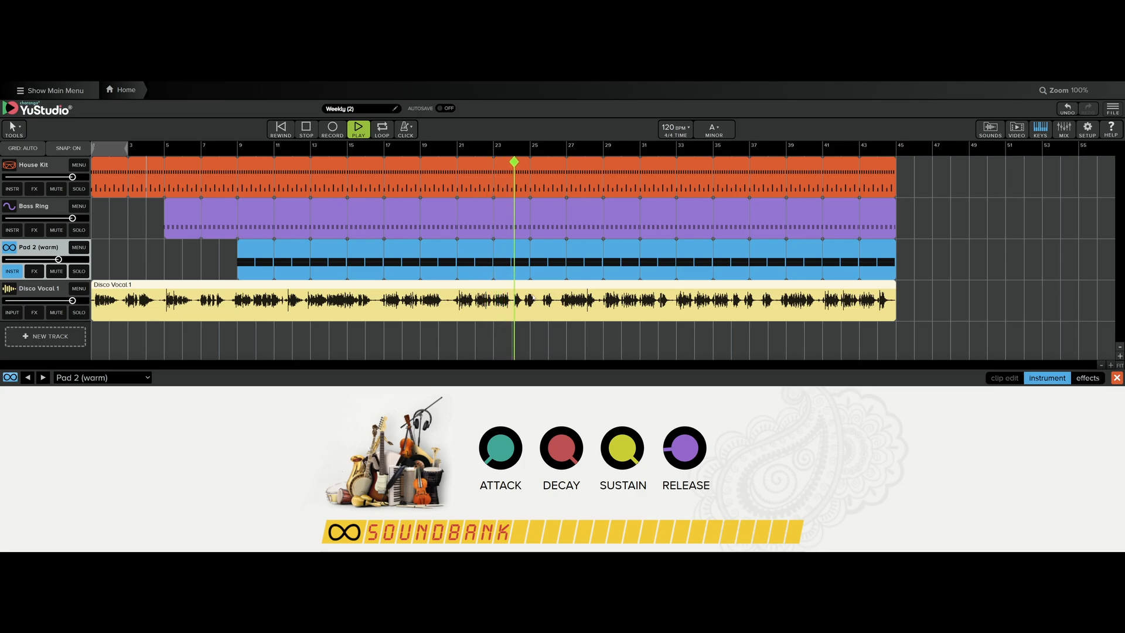
{"action": "left_click", "coordinate": [307, 128]}
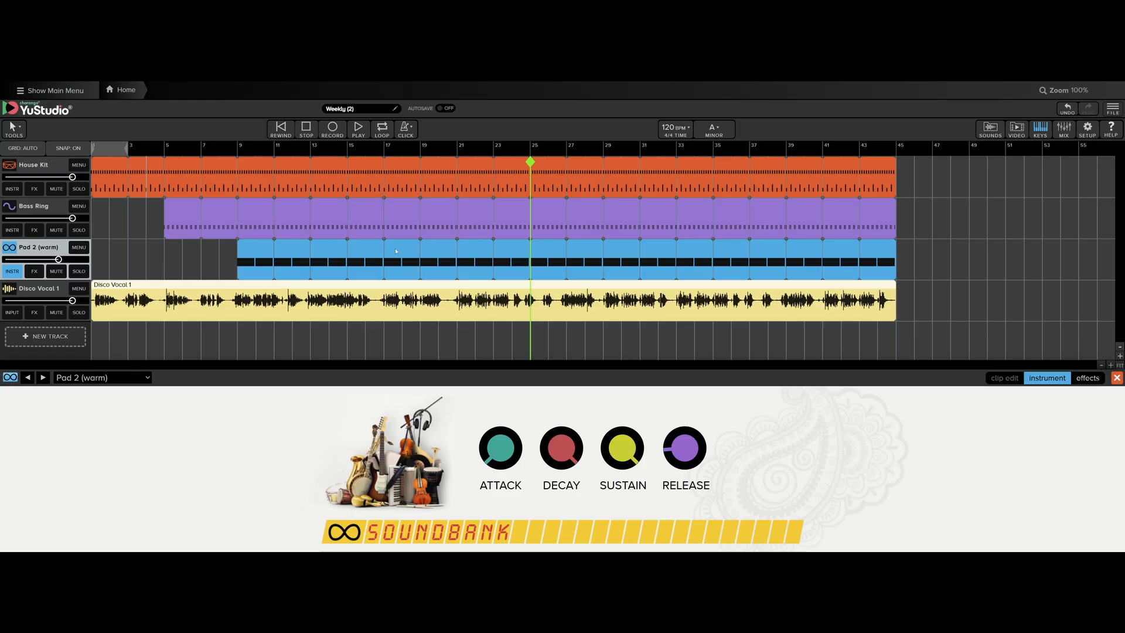
Delete the Bass Ring and Pad 2 (warm) clips between bars 17 and 25
{"action": "left_click", "coordinate": [405, 223]}
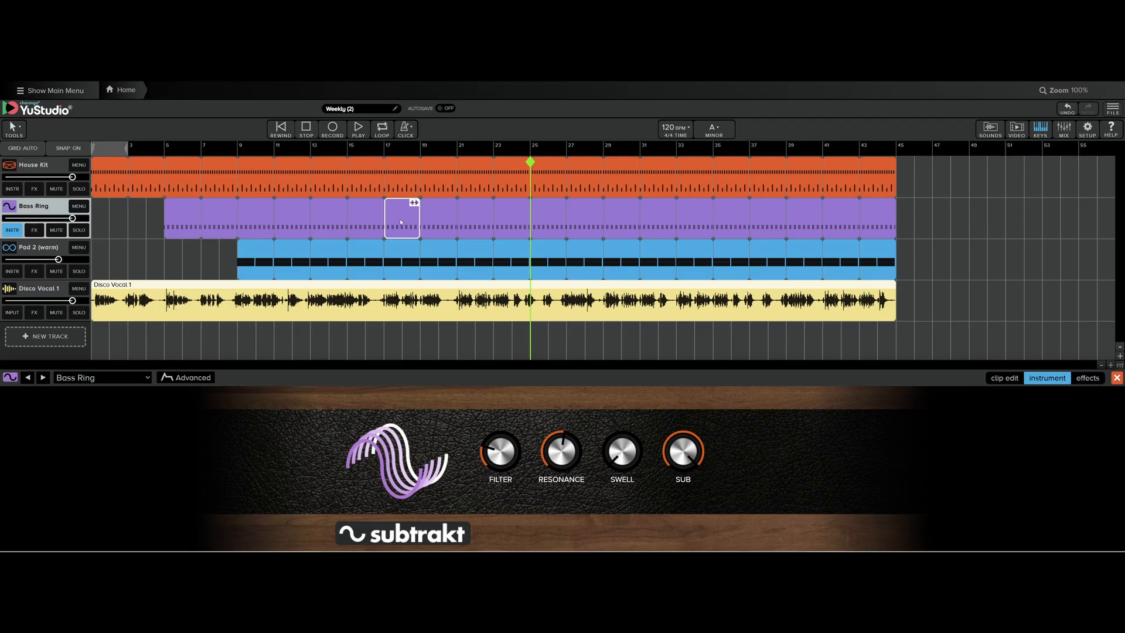
{"action": "key", "text": "Delete"}
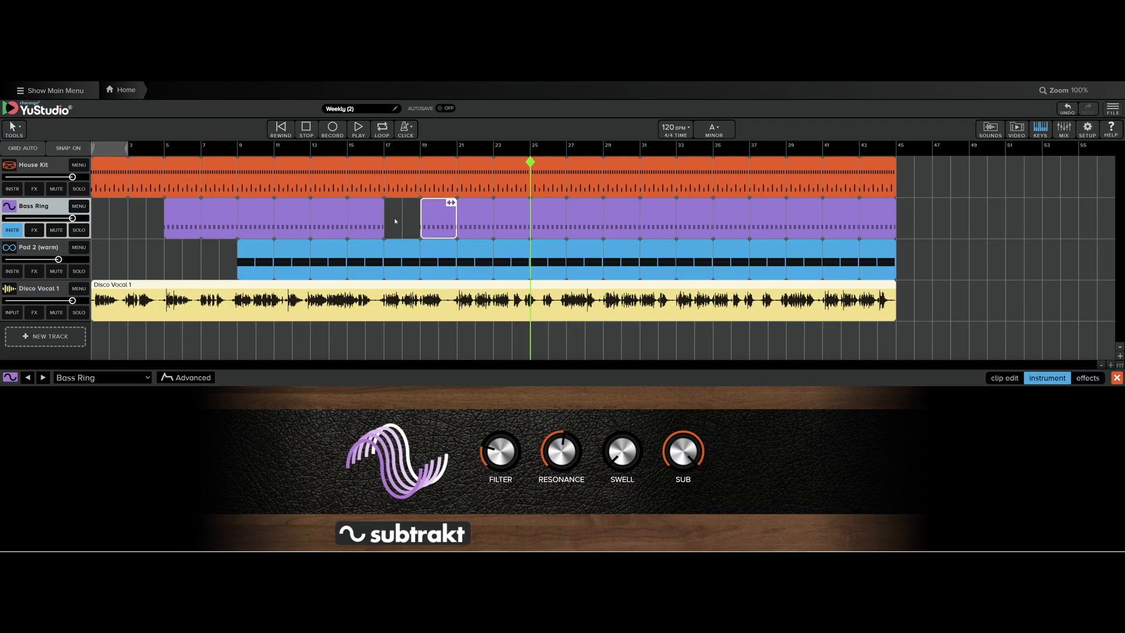
{"action": "left_click_drag", "start_coordinate": [401, 221], "coordinate": [505, 223]}
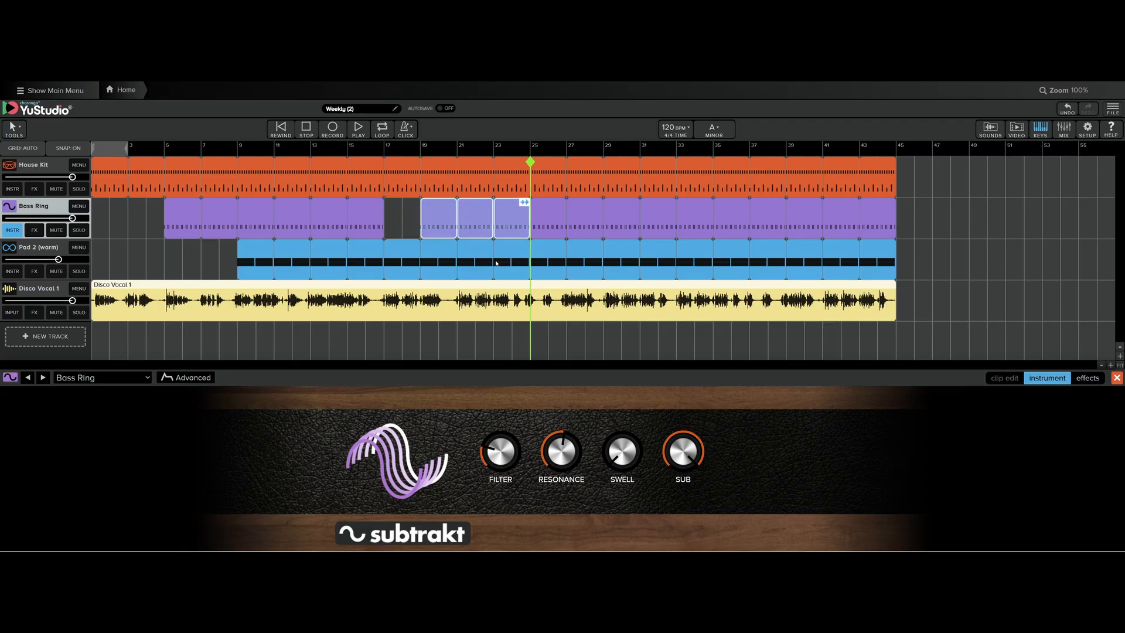
{"action": "key", "text": "Delete"}
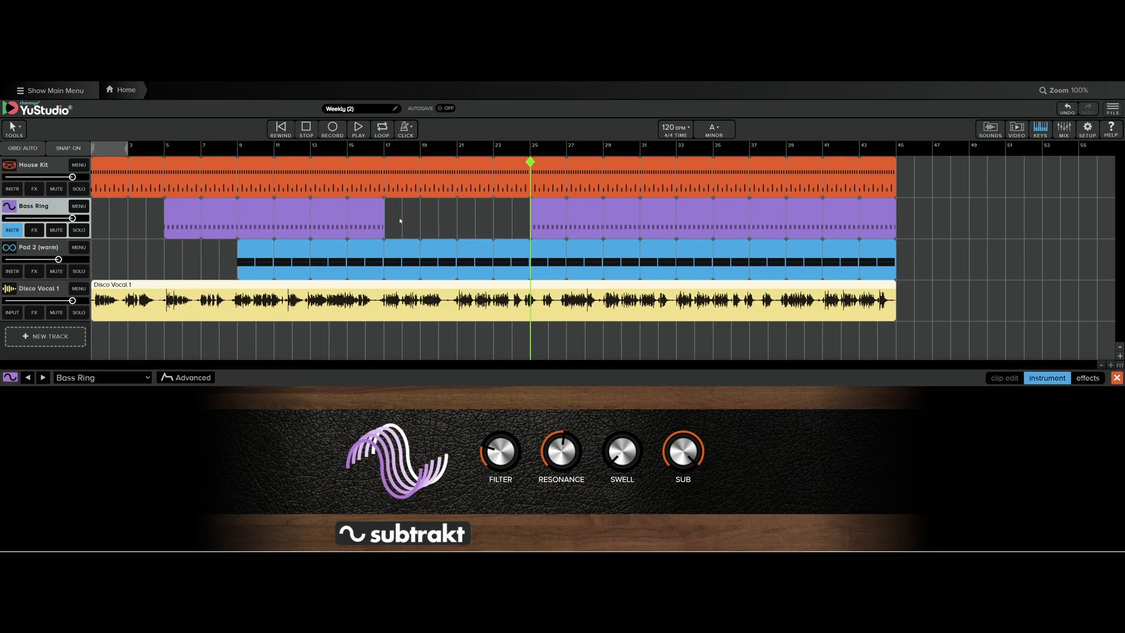
{"action": "left_click_drag", "start_coordinate": [399, 220], "coordinate": [516, 251]}
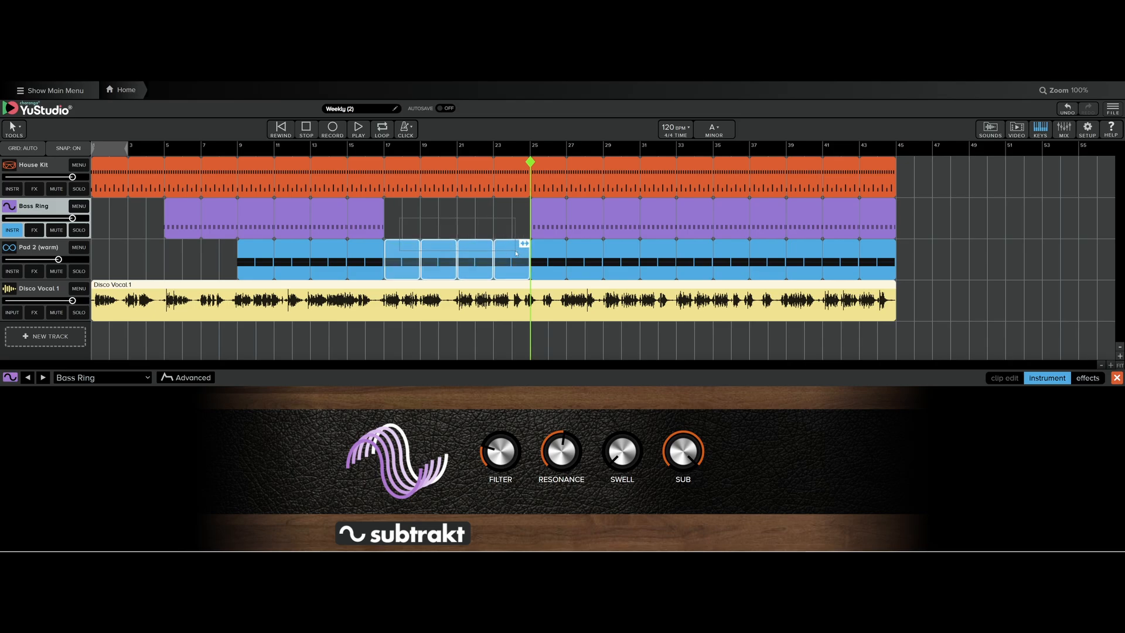
{"action": "key", "text": "Delete"}
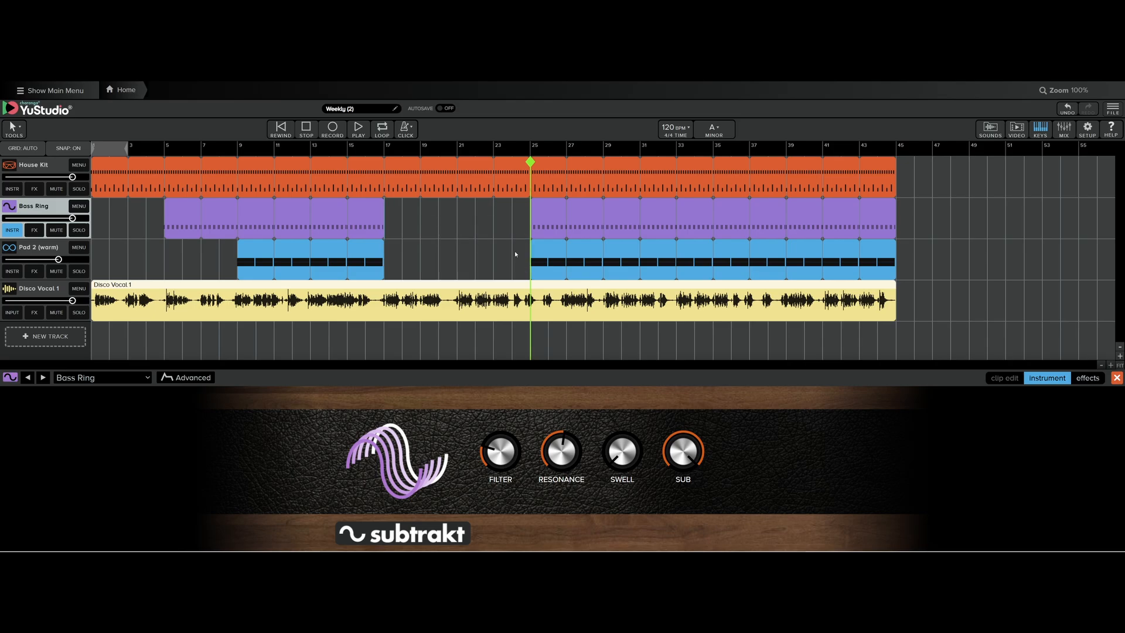
Play the arrangement from about bar 15, and delete the Pad 2 (warm) clips at bars 25 and 27
{"action": "left_click", "coordinate": [353, 153]}
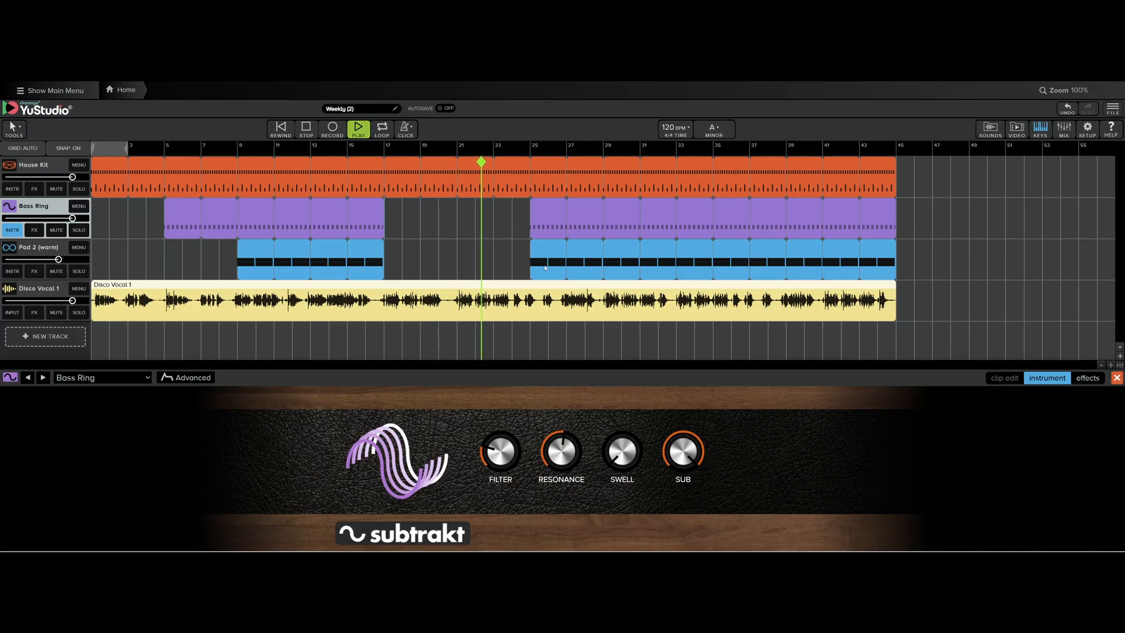
{"action": "left_click", "coordinate": [561, 257]}
{"action": "key", "text": "Delete"}
{"action": "left_click", "coordinate": [591, 270]}
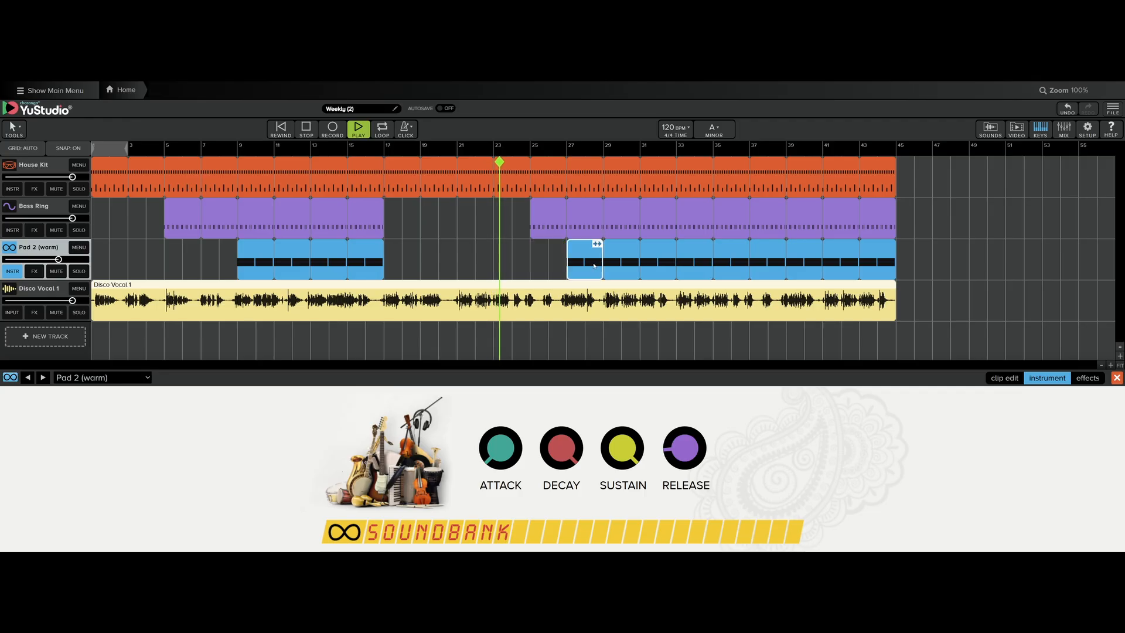
{"action": "key", "text": "Delete"}
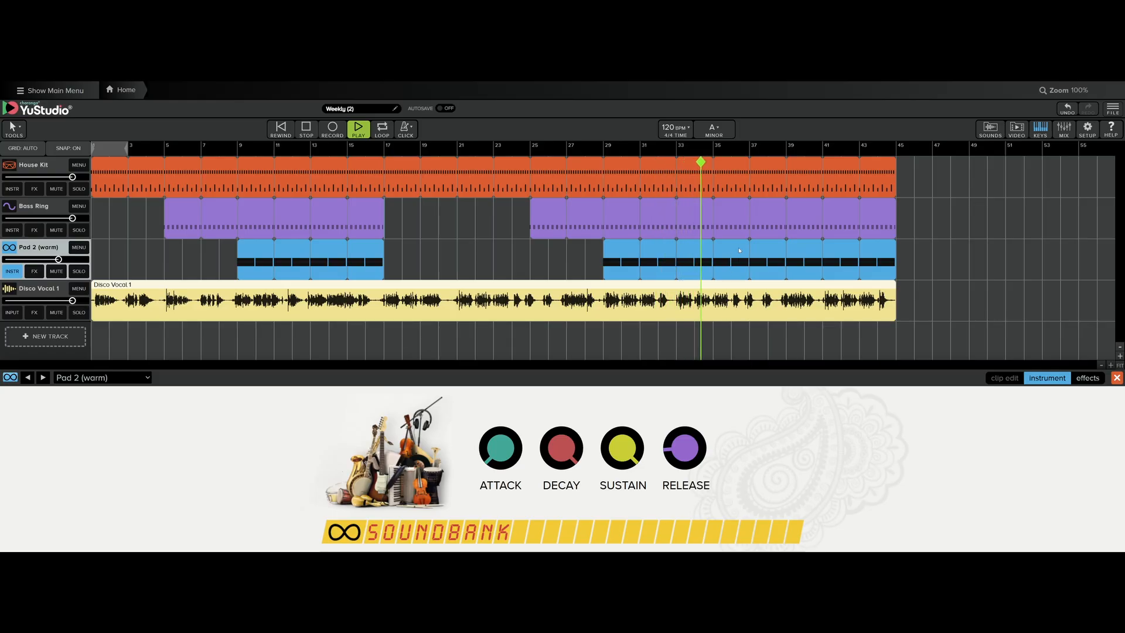
Delete the four Bass Ring clips from bar 37 to the end of the arrangement
{"action": "left_click", "coordinate": [768, 215]}
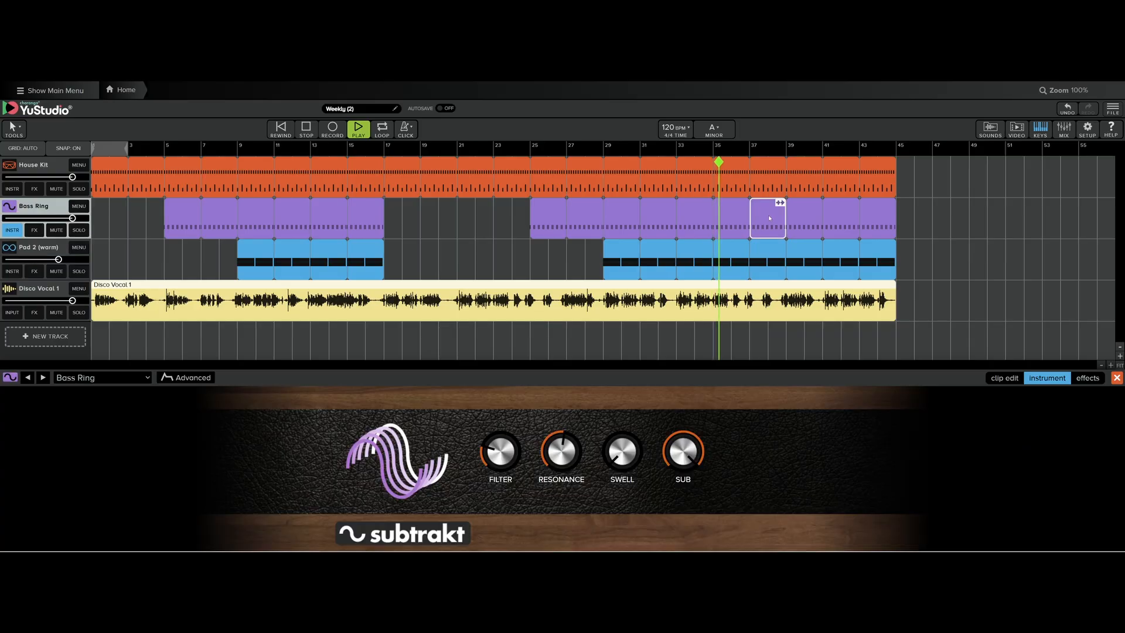
{"action": "key", "text": "Delete"}
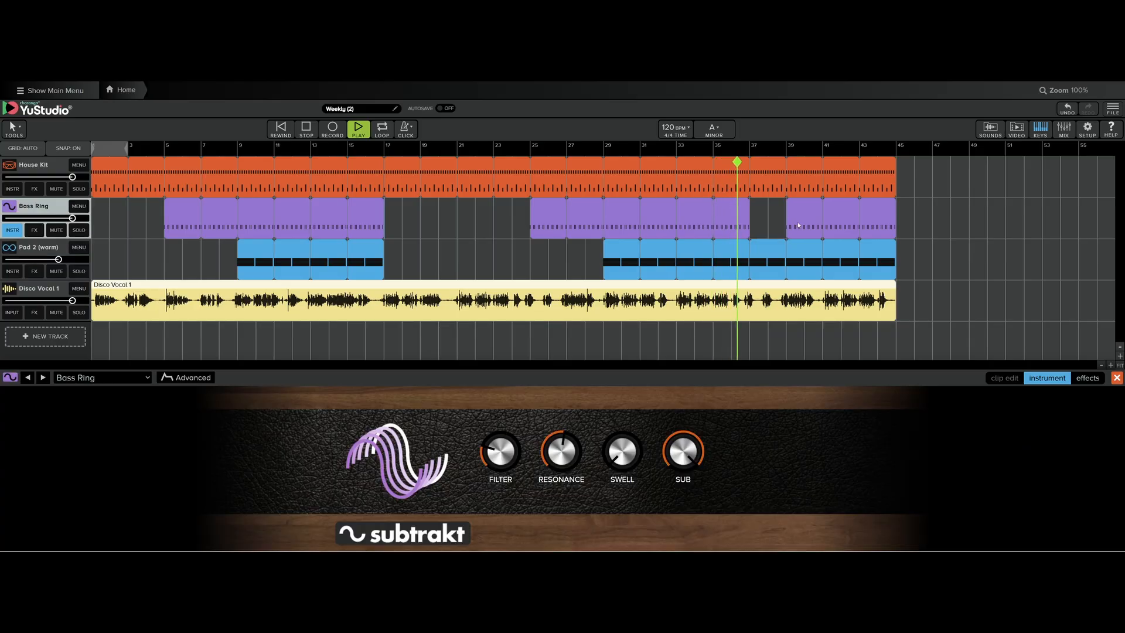
{"action": "left_click", "coordinate": [804, 219]}
{"action": "key", "text": "Delete"}
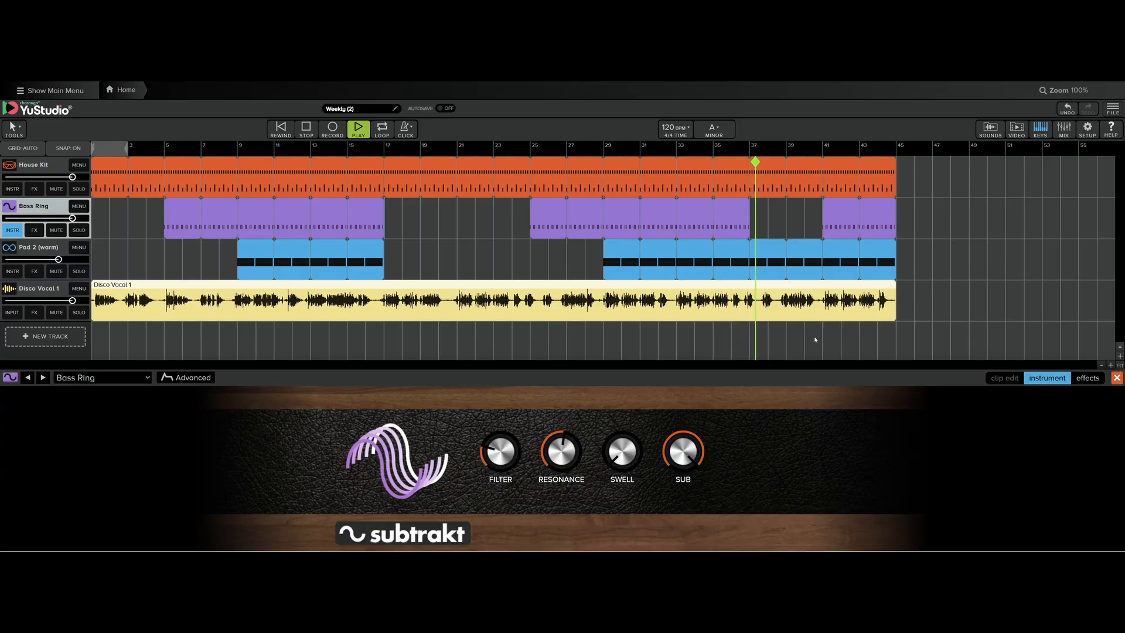
{"action": "left_click", "coordinate": [836, 223]}
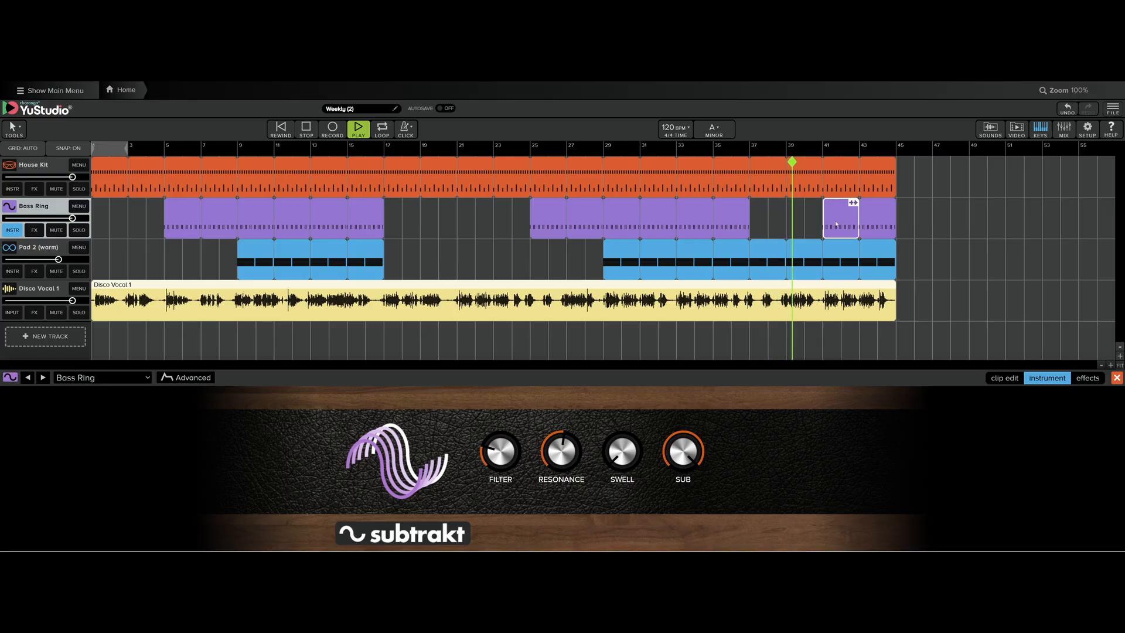
{"action": "key", "text": "Delete"}
{"action": "left_click", "coordinate": [866, 227]}
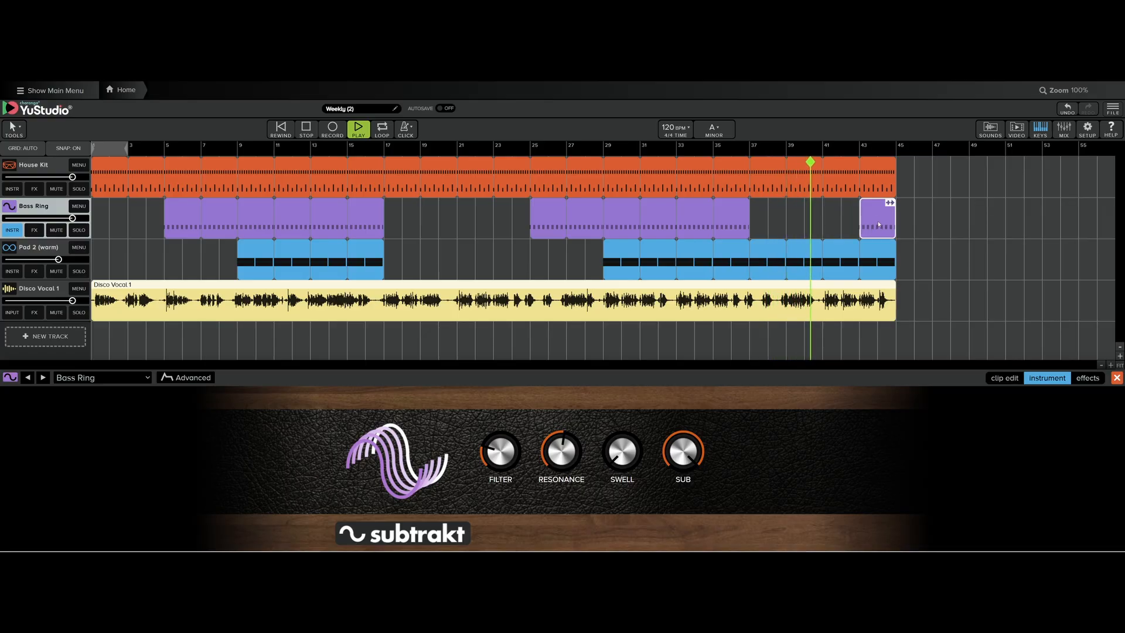
{"action": "key", "text": "Delete"}
Delete the House Kit clips at bars 41 and 43
{"action": "left_click", "coordinate": [856, 184]}
{"action": "key", "text": "Delete"}
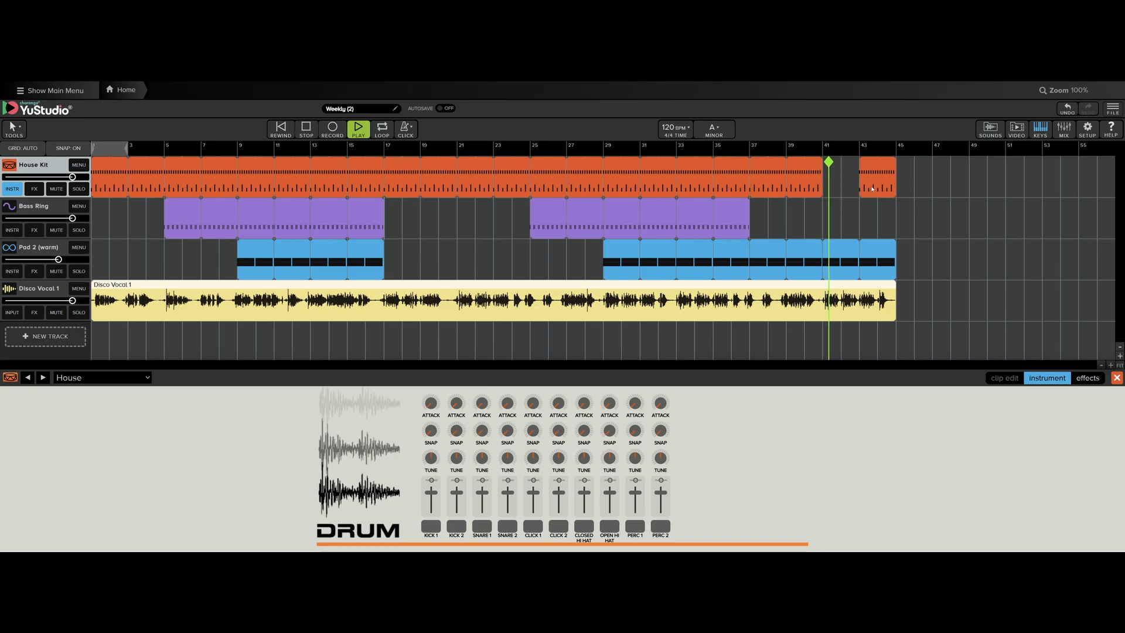
{"action": "left_click", "coordinate": [891, 193]}
{"action": "key", "text": "Delete"}
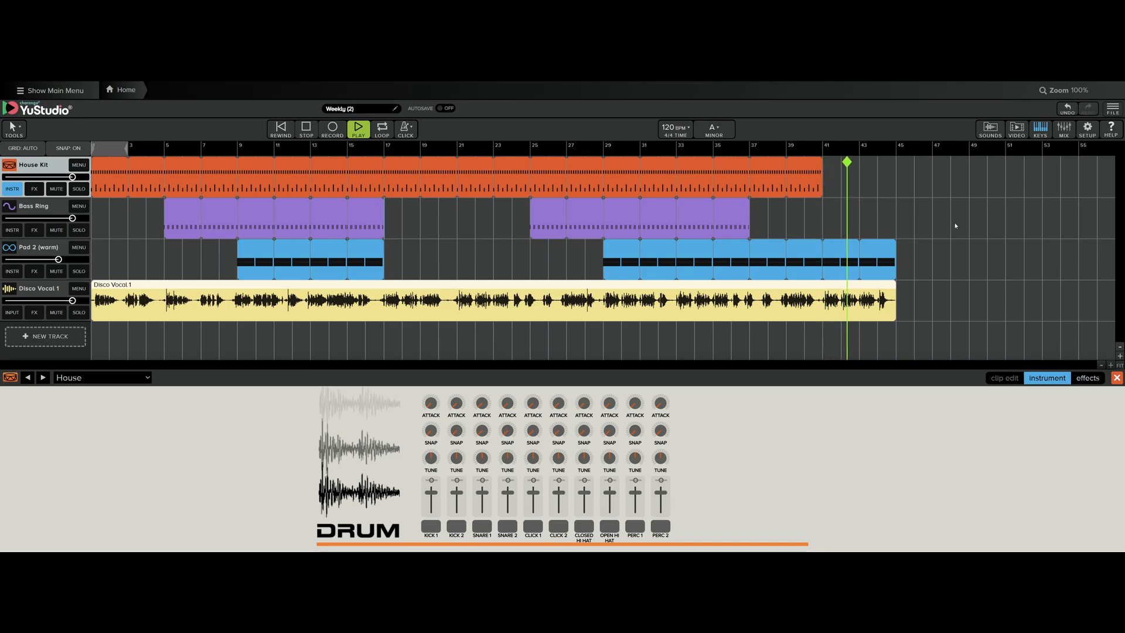
Try the ending from bar 35 without the Pad 2 (warm) clip at bar 43, and put the clip back
{"action": "left_click", "coordinate": [880, 252]}
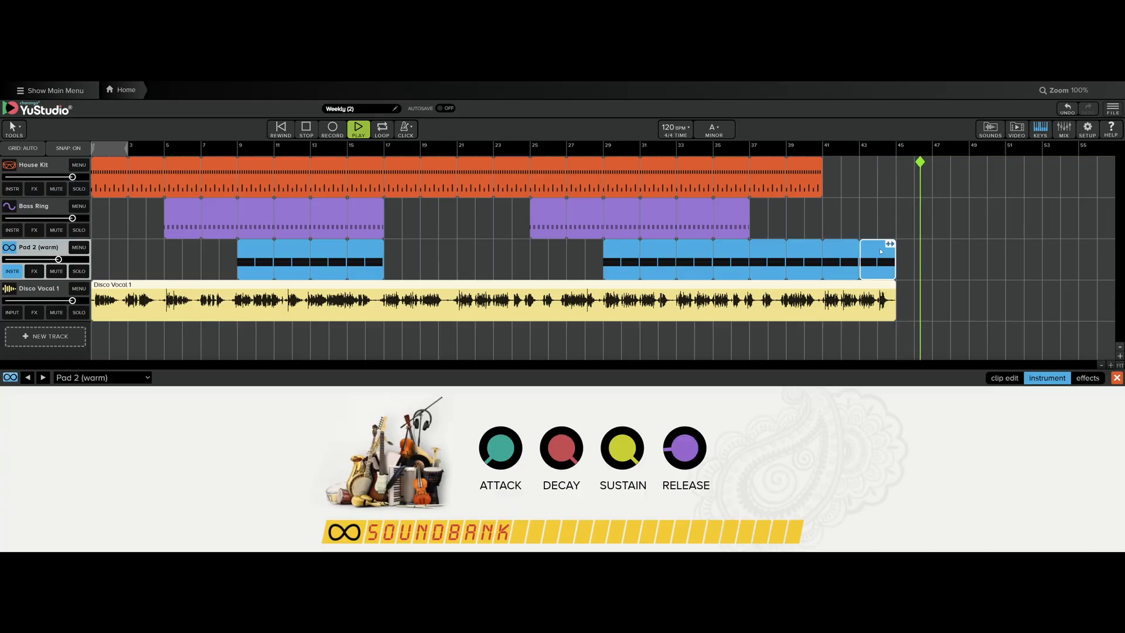
{"action": "key", "text": "Delete"}
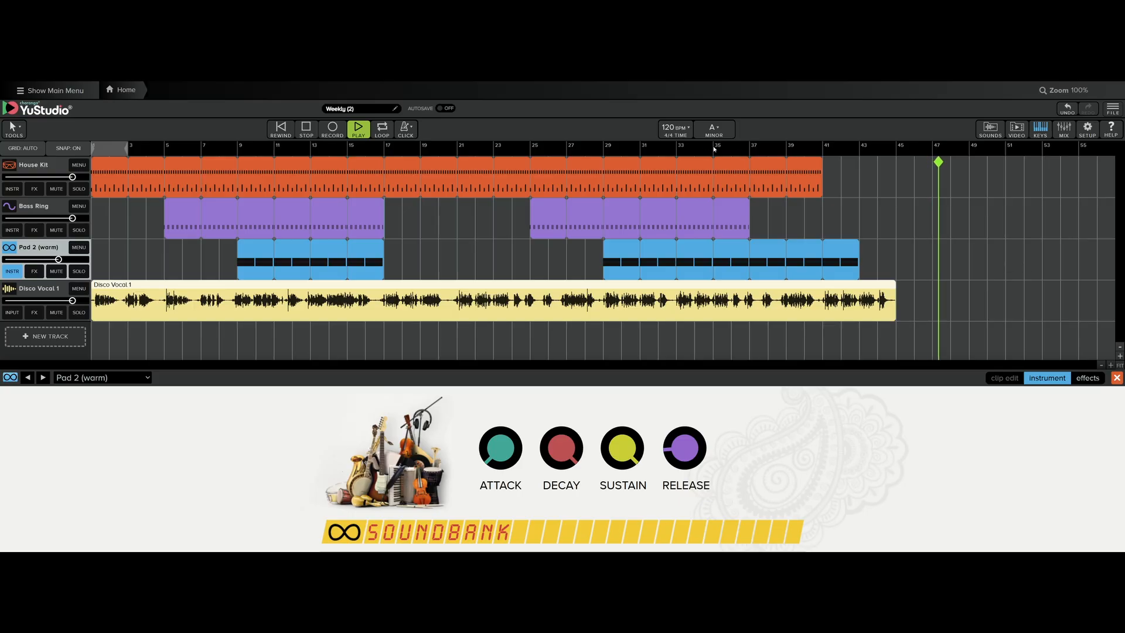
{"action": "left_click", "coordinate": [713, 146]}
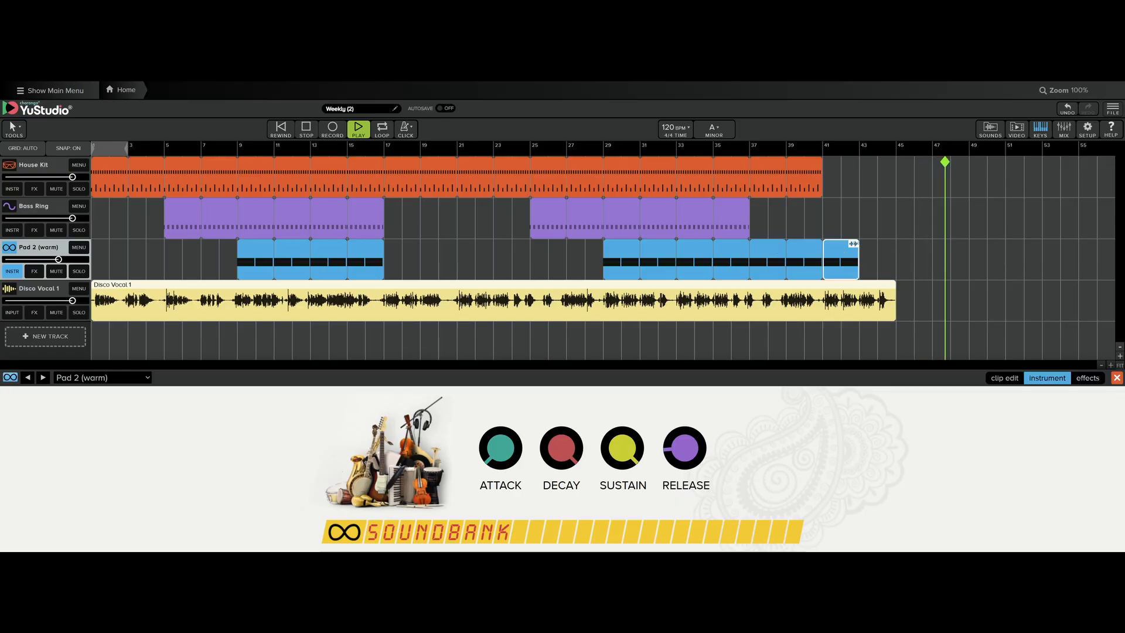
{"action": "left_click_drag", "start_coordinate": [853, 243], "coordinate": [888, 245]}
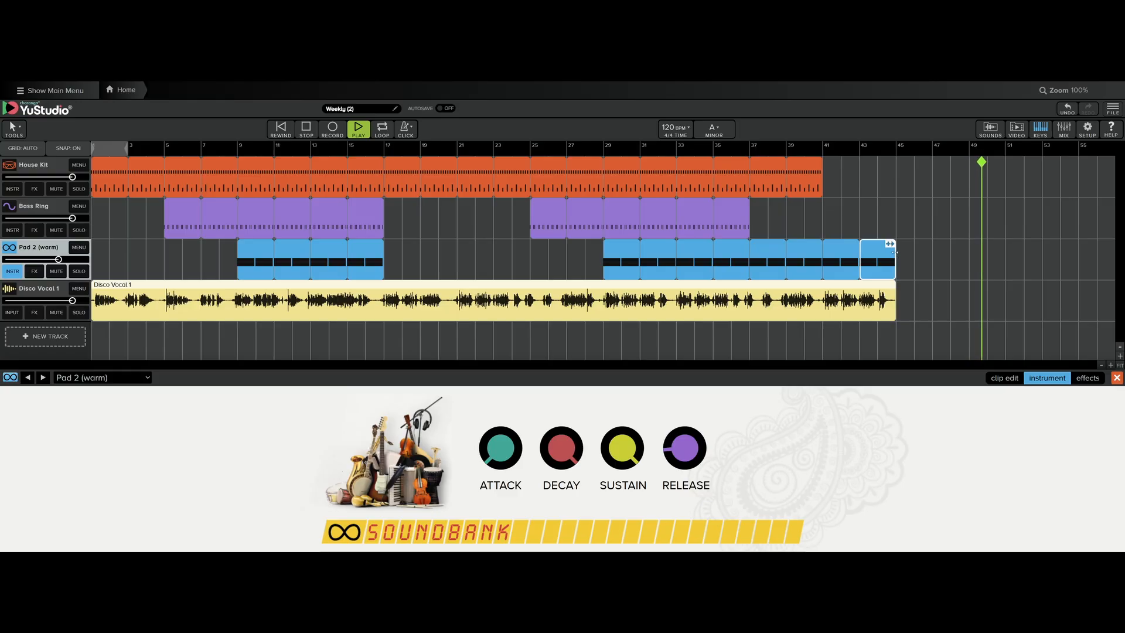
Shorten the Pad 2 (warm) clip at bar 43 to end at bar 44, play the ending from bar 39, and rewind
{"action": "left_click_drag", "start_coordinate": [895, 252], "coordinate": [880, 253]}
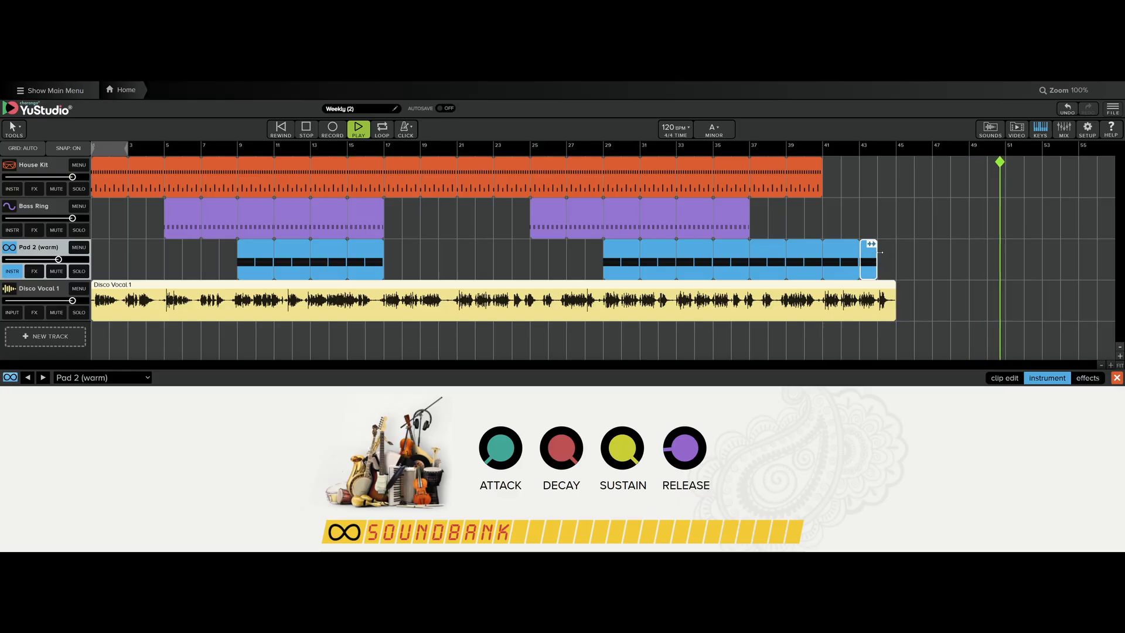
{"action": "left_click", "coordinate": [785, 146]}
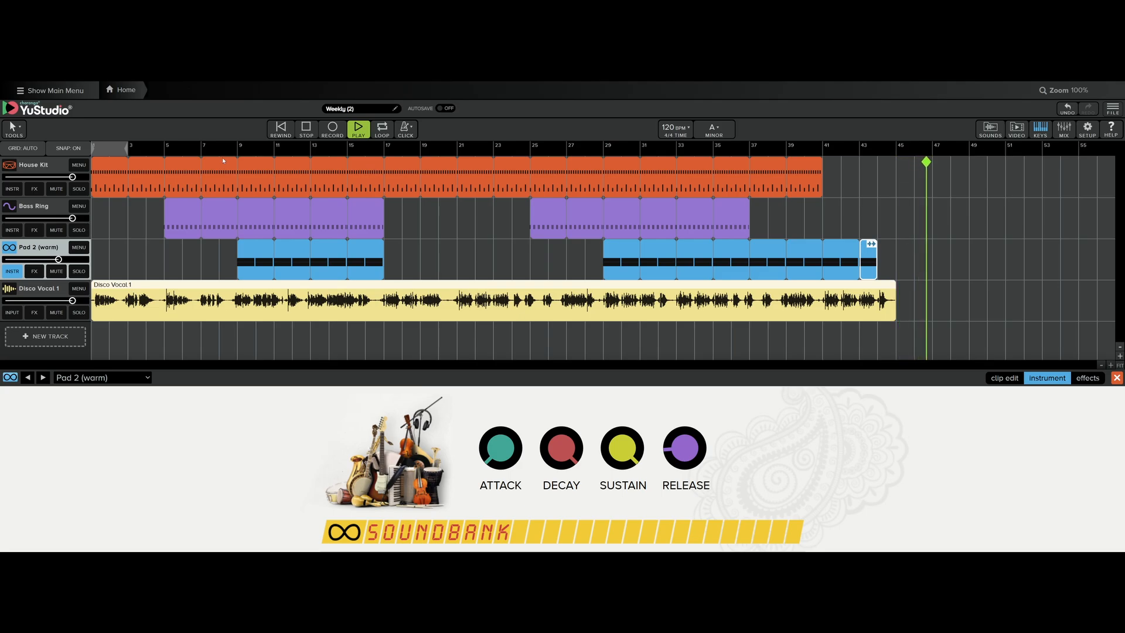
{"action": "key", "text": "space"}
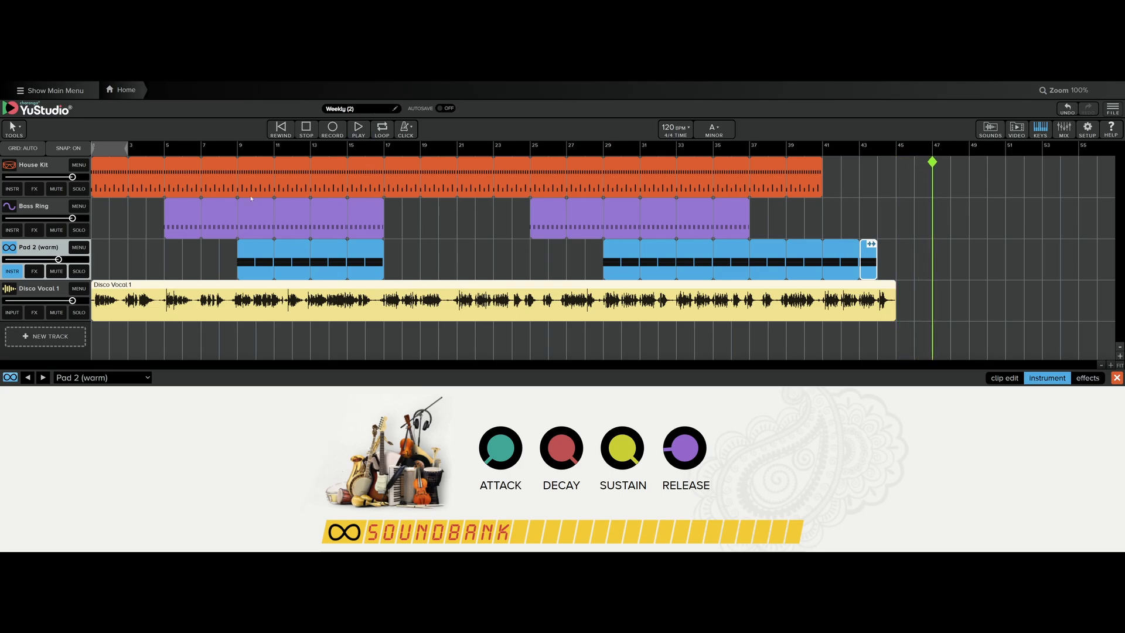
{"action": "left_click", "coordinate": [279, 130]}
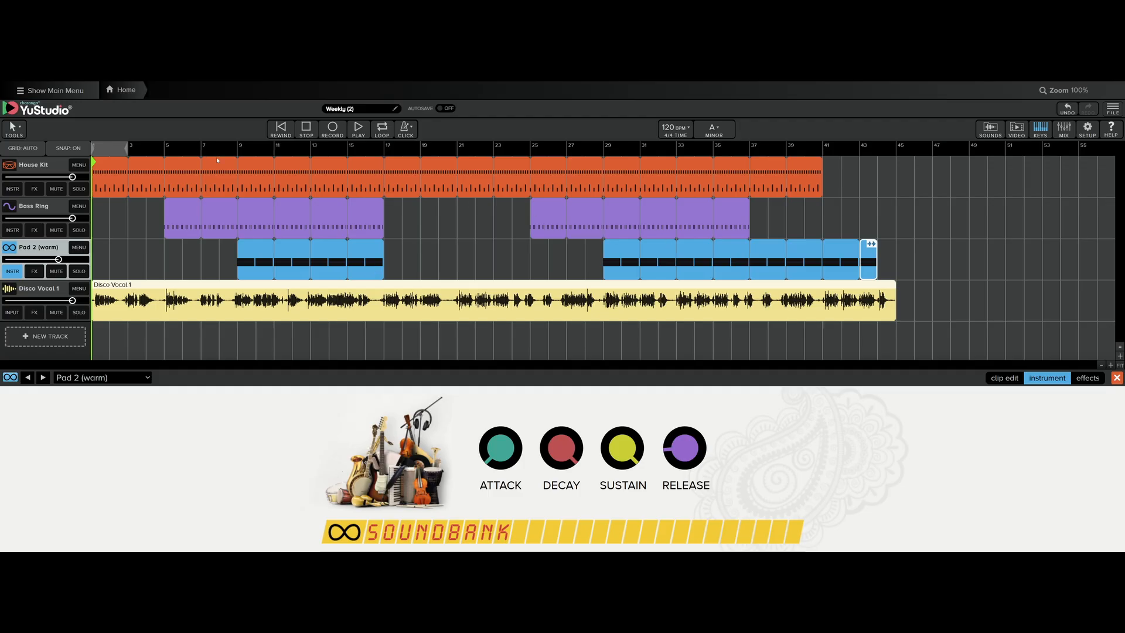
In the House Kit clip at bar 3, add a Click 1 hit before bar 4's second beat and three off-beat Open Hi Hat hits
{"action": "left_click", "coordinate": [146, 175]}
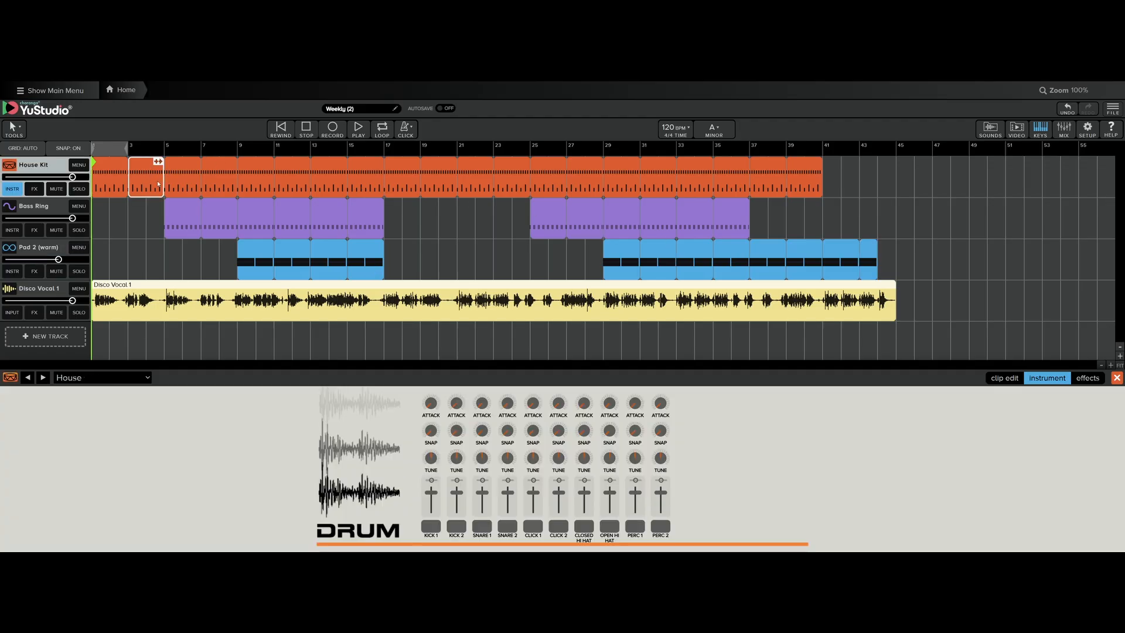
{"action": "double_click", "coordinate": [157, 183]}
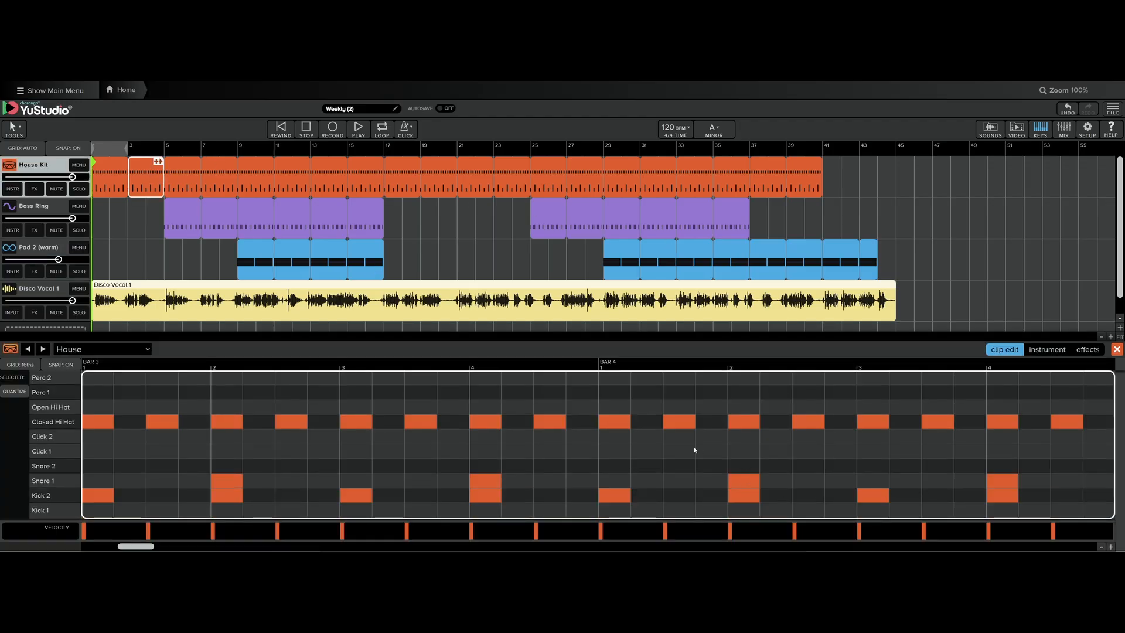
{"action": "left_click", "coordinate": [697, 449]}
{"action": "left_click", "coordinate": [970, 405]}
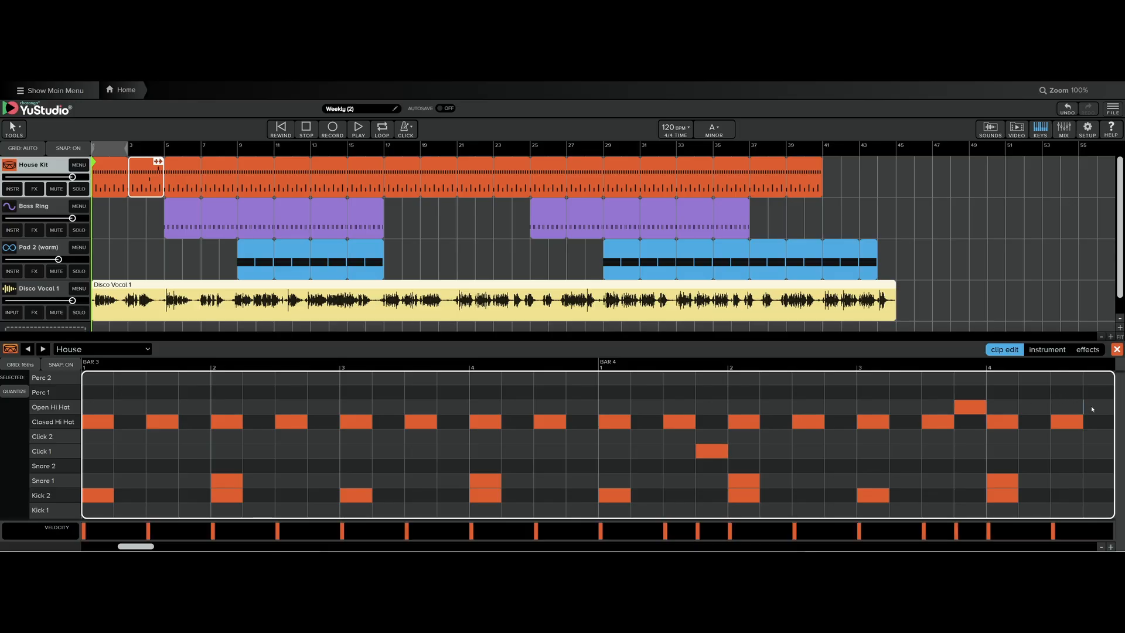
{"action": "left_click", "coordinate": [1092, 409]}
{"action": "left_click", "coordinate": [580, 407]}
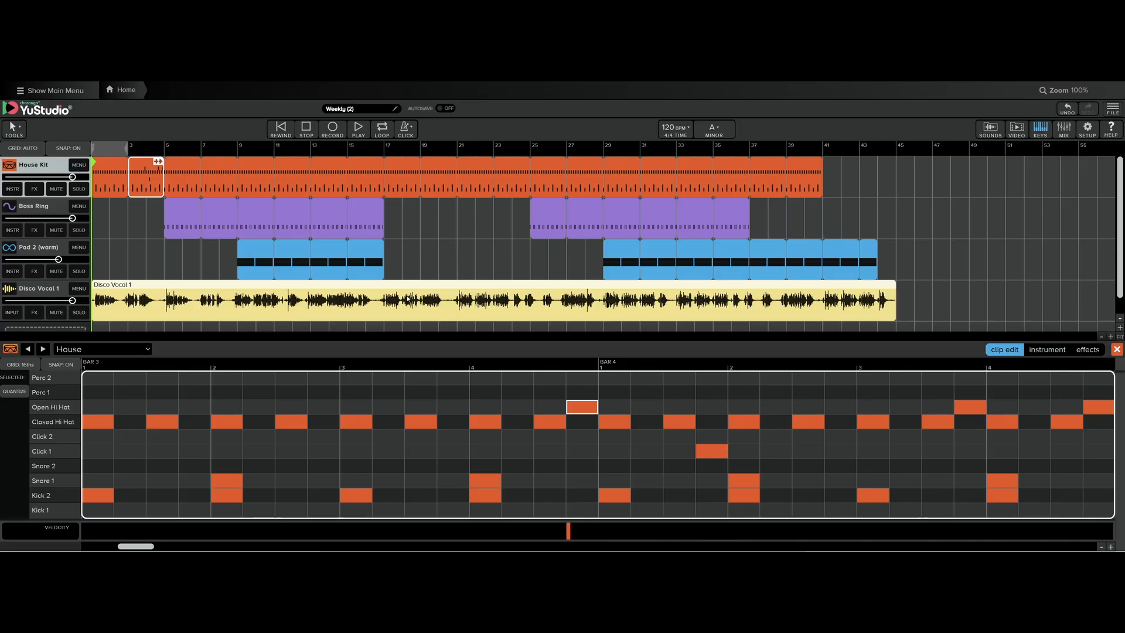
In the Bass Ring clip at bar 5, add short G1 and B1 notes in bar 5, and B1, A1 and C2 notes in bar 6
{"action": "double_click", "coordinate": [184, 221]}
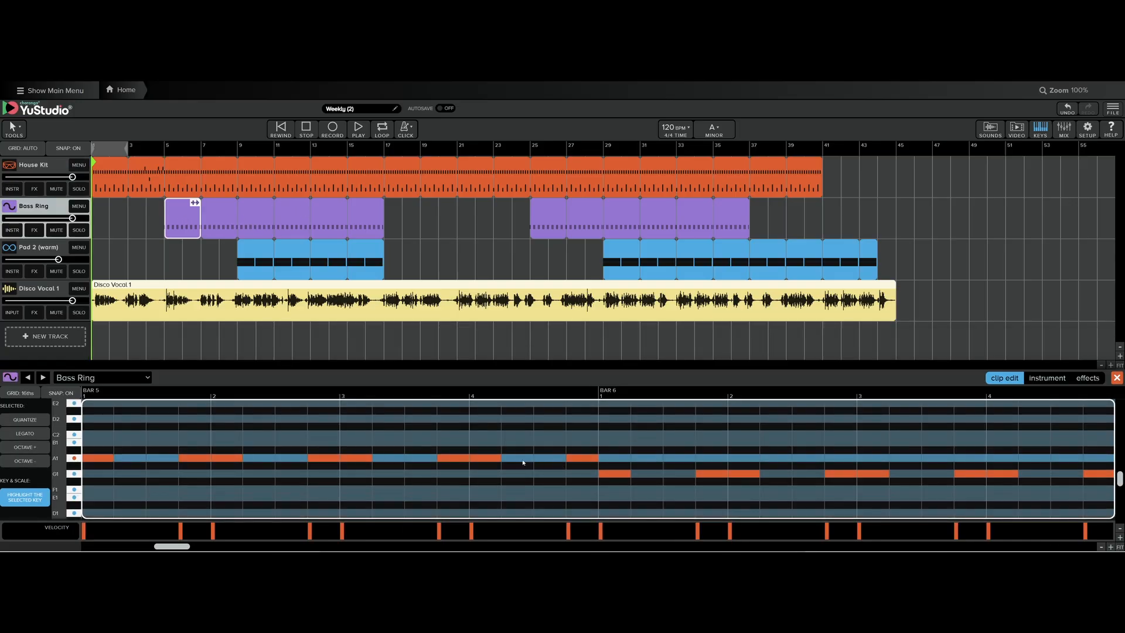
{"action": "left_click", "coordinate": [542, 443]}
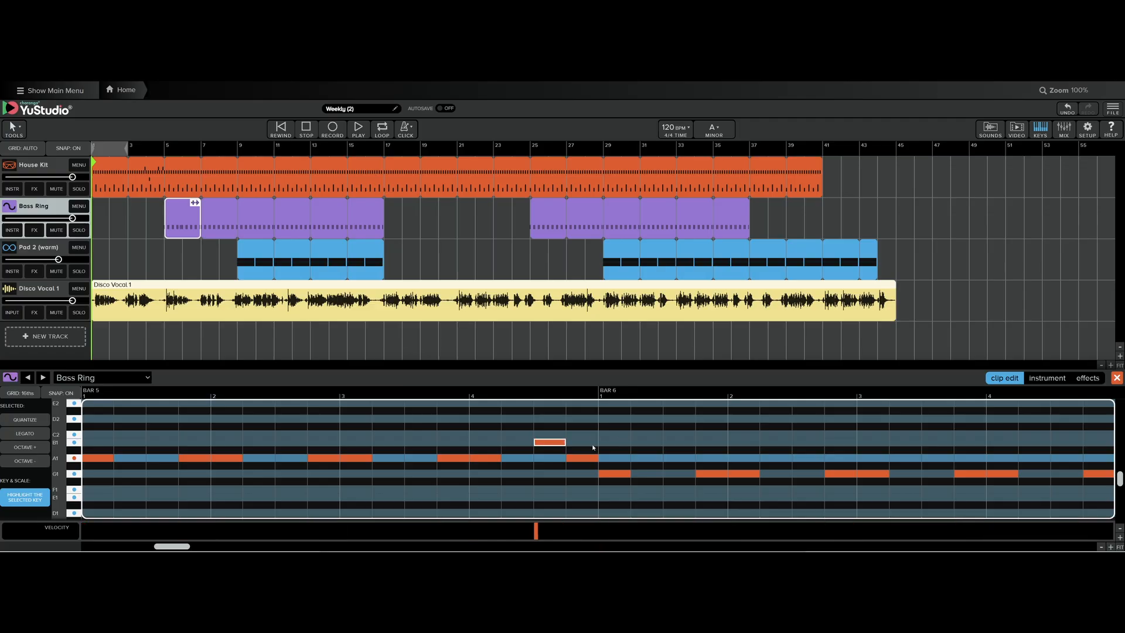
{"action": "left_click", "coordinate": [417, 474]}
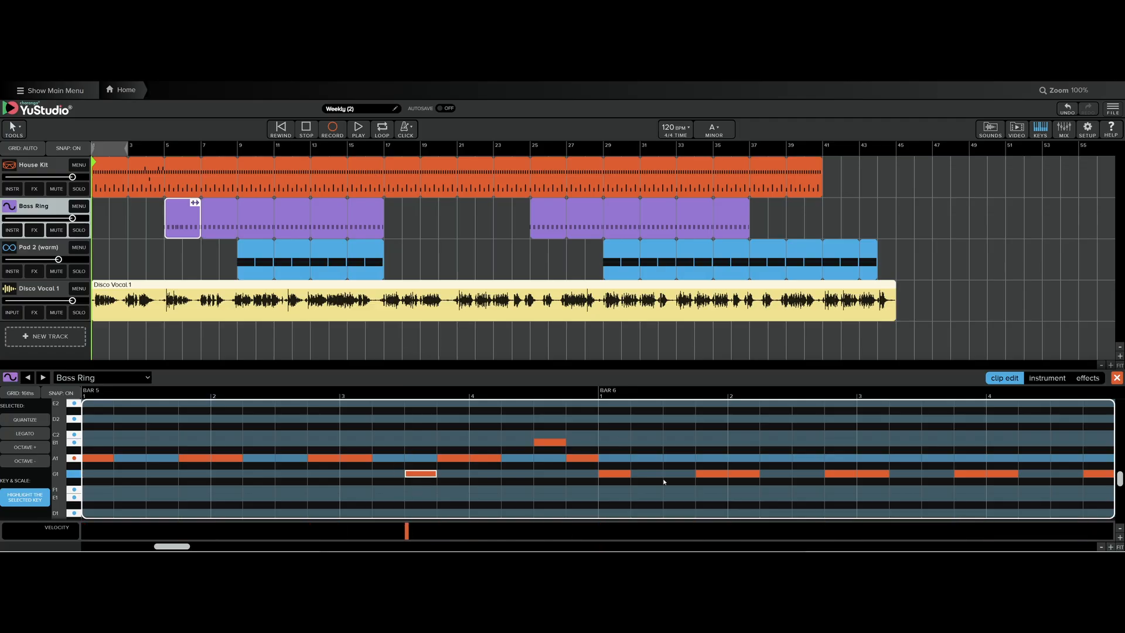
{"action": "left_click", "coordinate": [809, 443]}
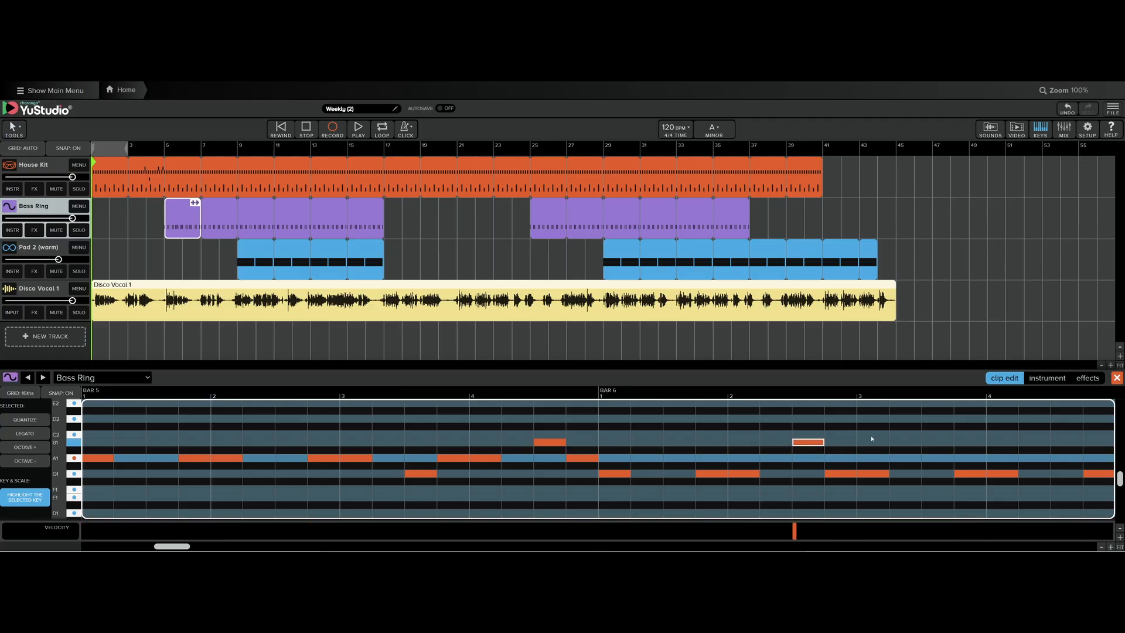
{"action": "left_click", "coordinate": [937, 458]}
{"action": "left_click", "coordinate": [1066, 435]}
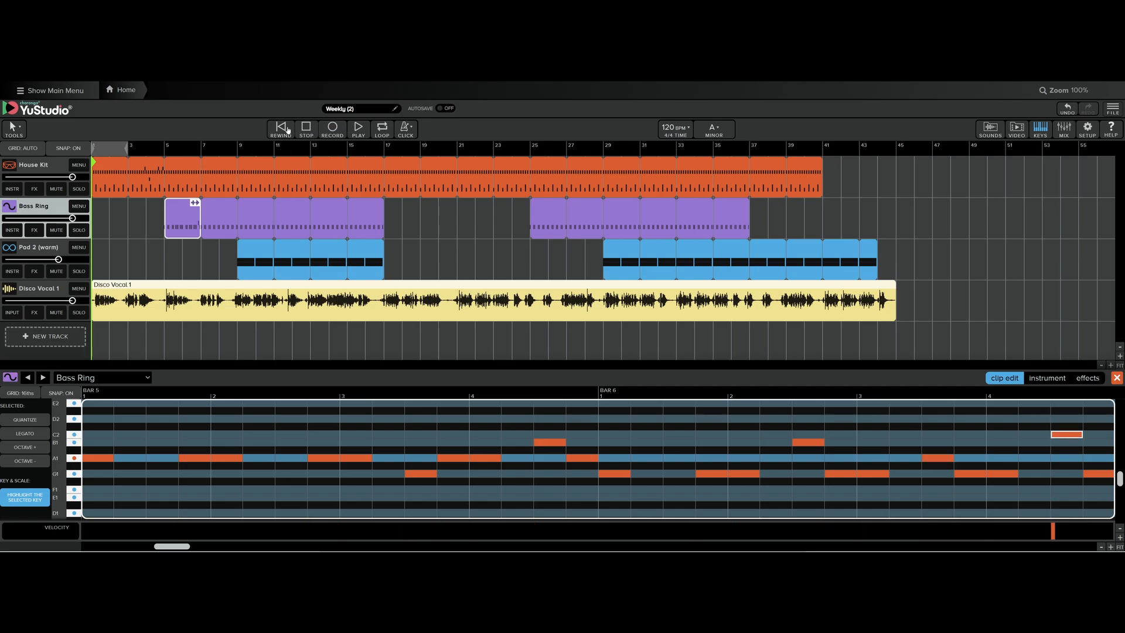
Play the edited House Kit and Bass Ring clips from about bar 3 to bar 9
{"action": "left_click_drag", "start_coordinate": [134, 149], "coordinate": [133, 150]}
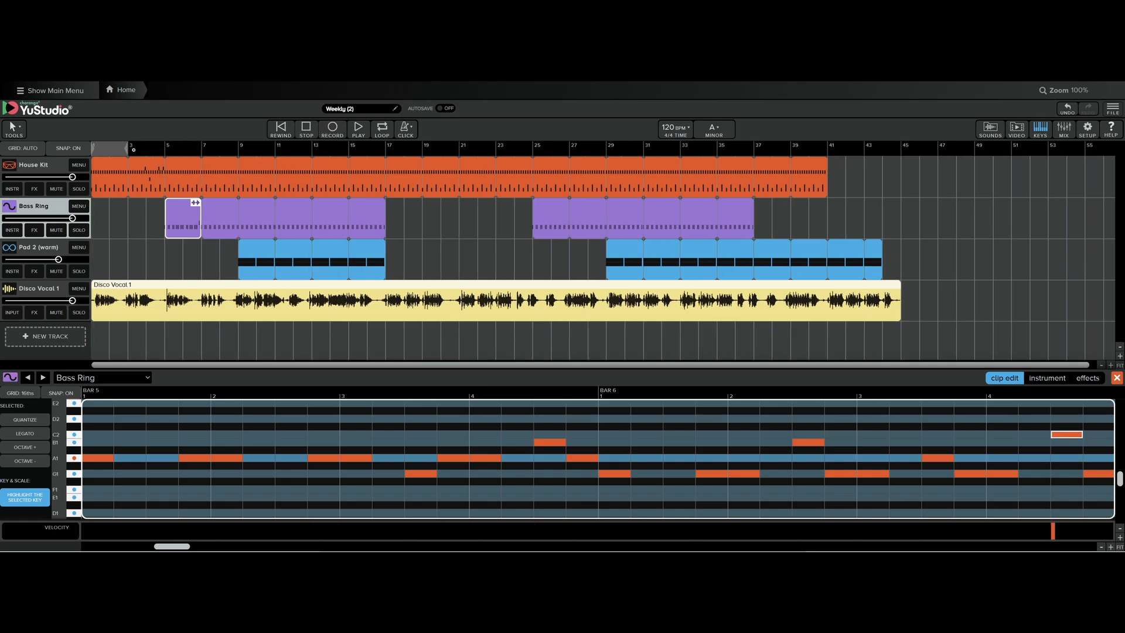
{"action": "left_click", "coordinate": [358, 129]}
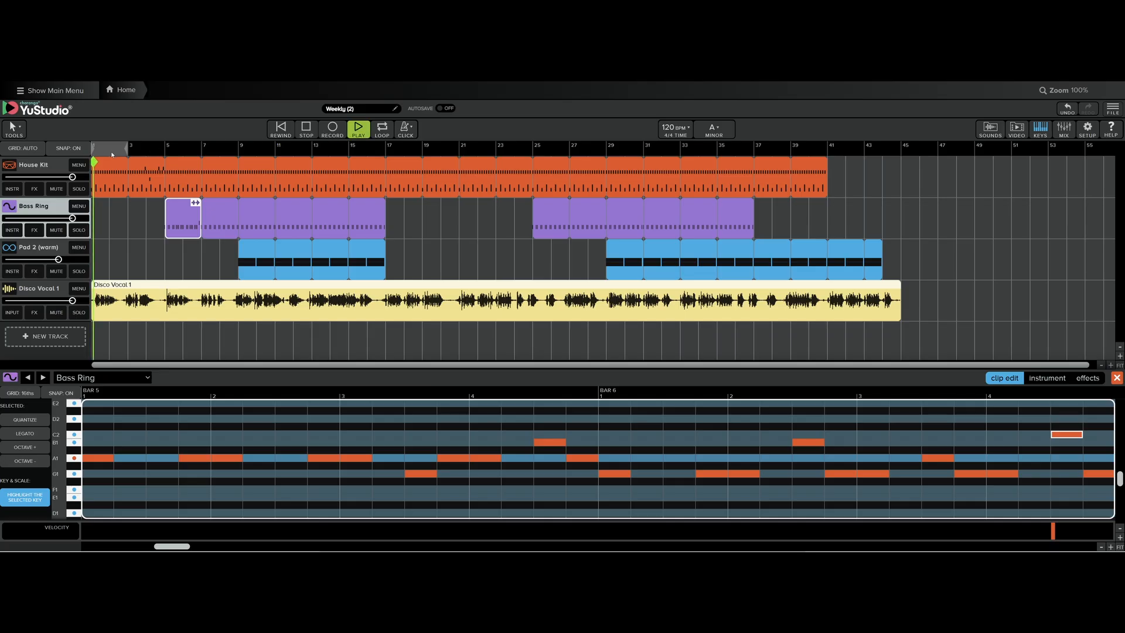
{"action": "left_click", "coordinate": [131, 150]}
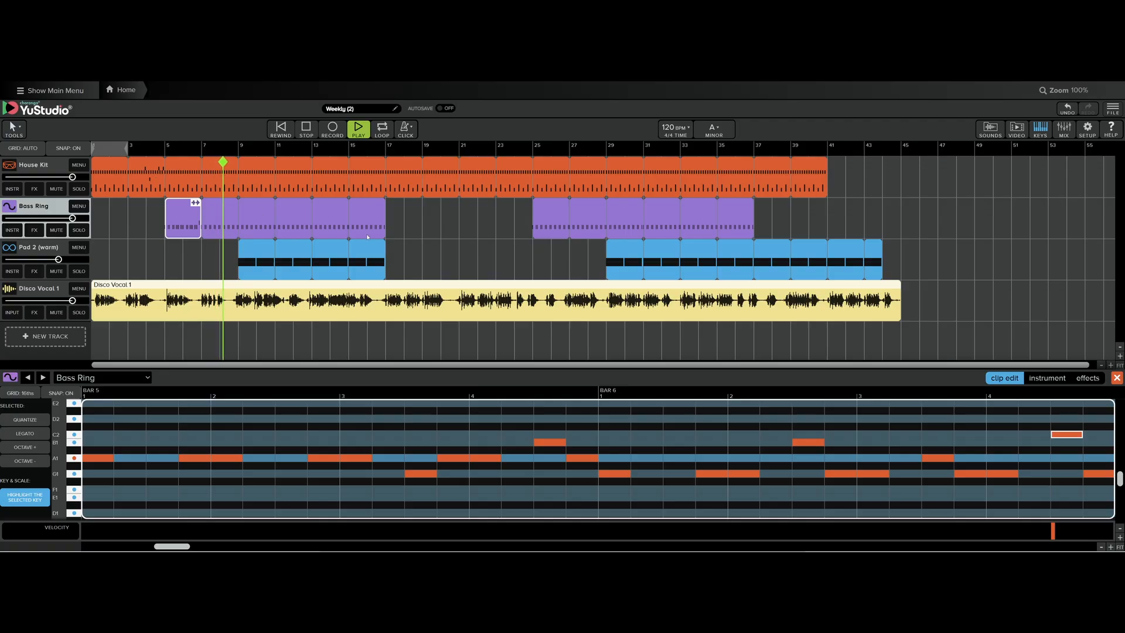
{"action": "key", "text": "space"}
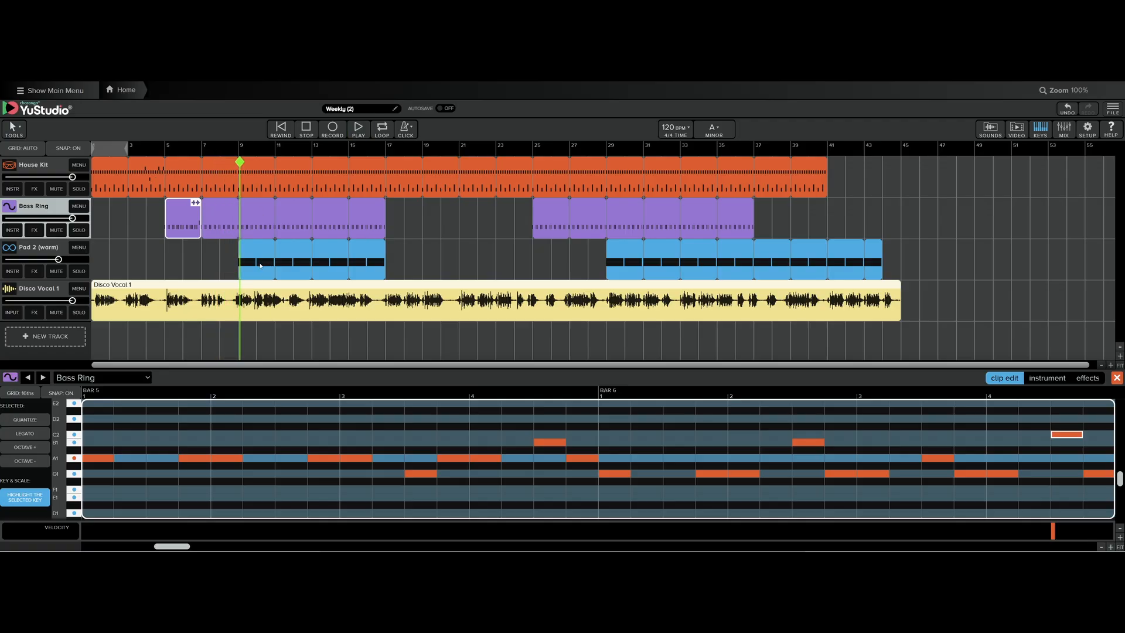